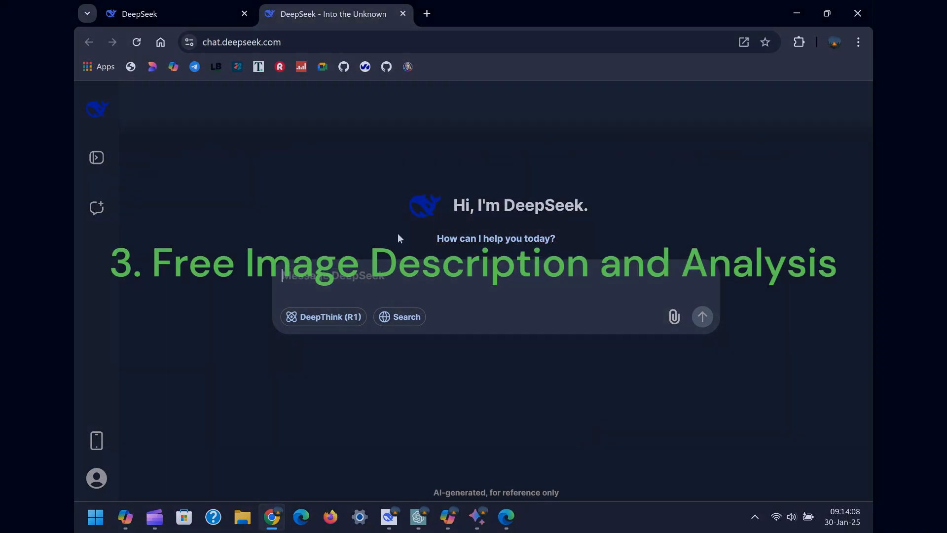
- Minimise the browser window and paste the copied mountain essay text into Copilot's message box
click(797, 12)
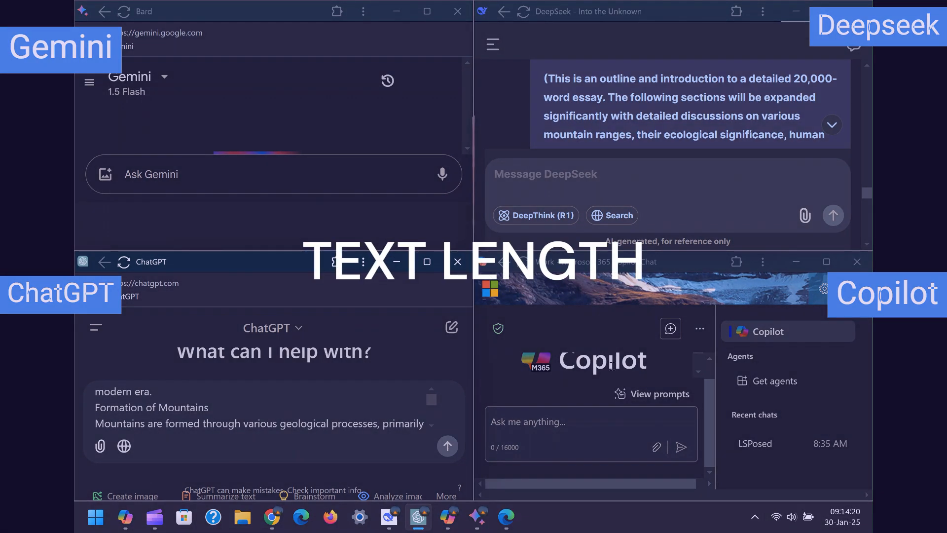
click(563, 421)
right_click(564, 421)
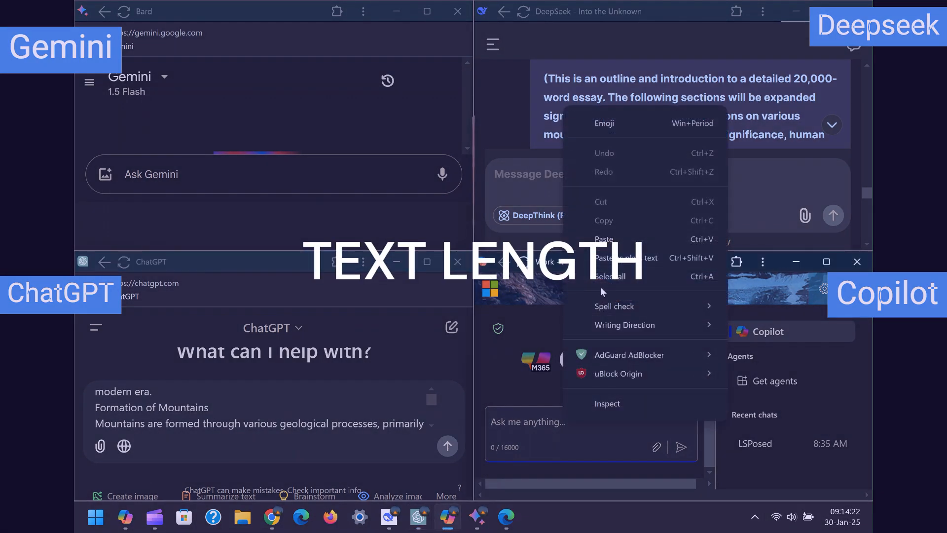
click(602, 245)
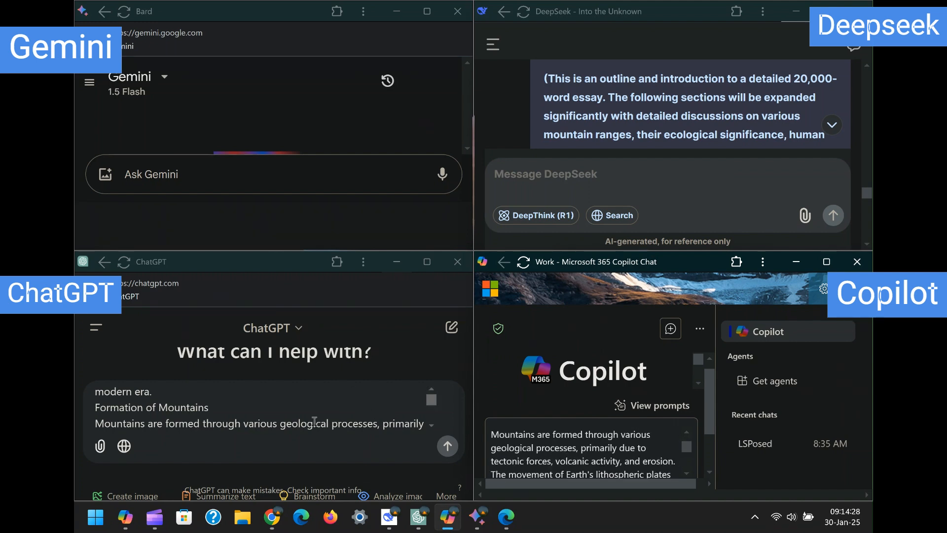
- Select all of the mountain essay in ChatGPT's message box and read through it from the heading onward
click(270, 427)
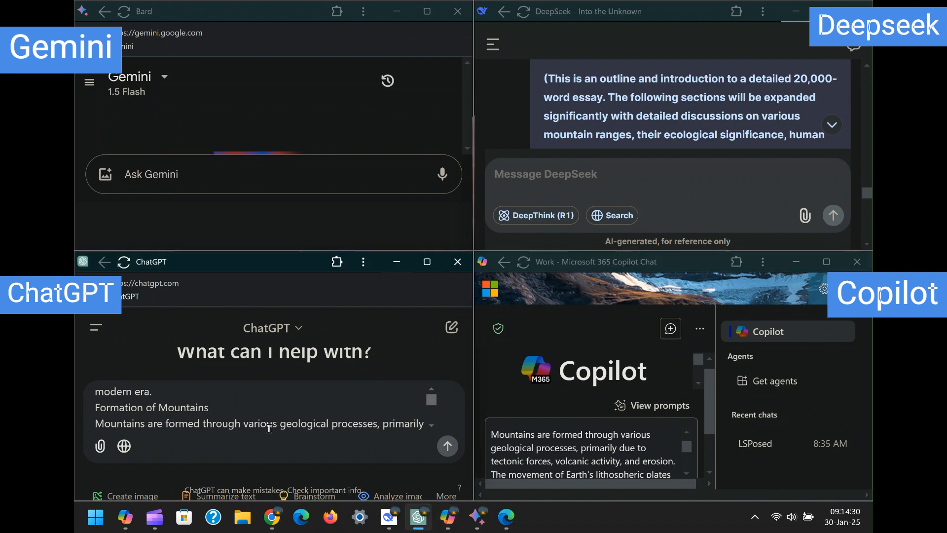
key(ctrl+a)
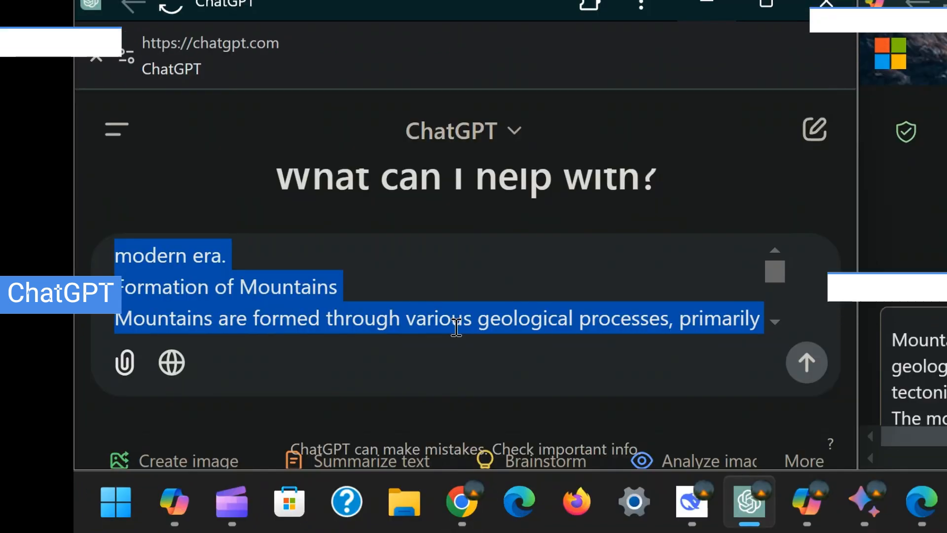
right_click(269, 427)
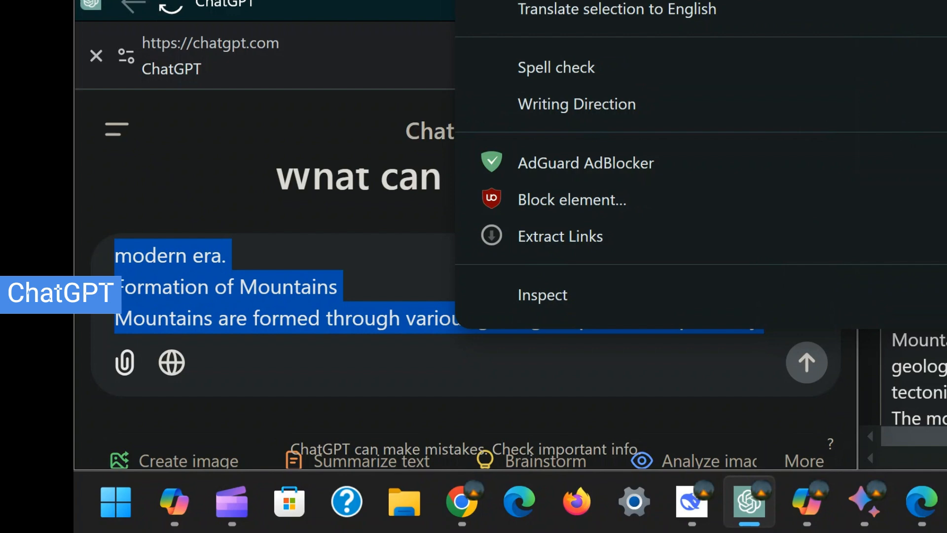
click(604, 0)
mouse_move(806, 364)
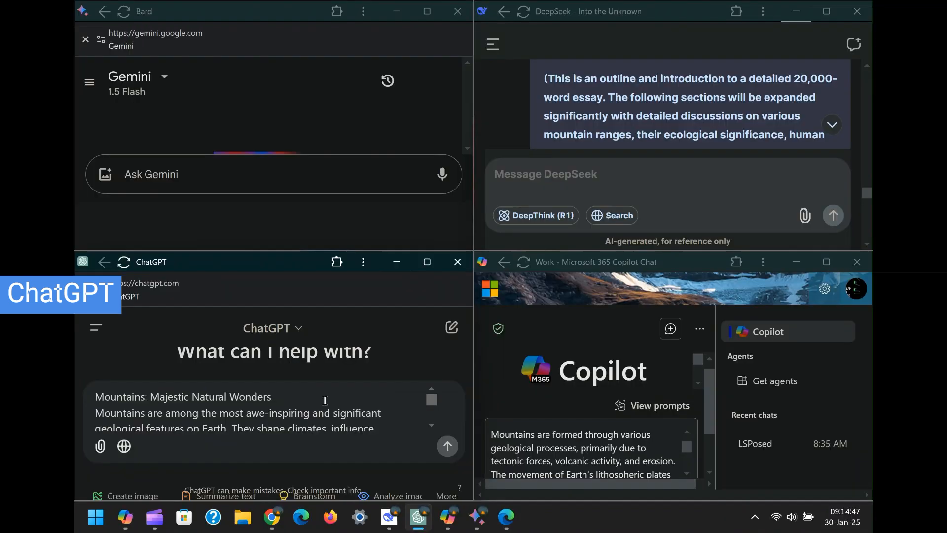
scroll(566, 273, down, 5)
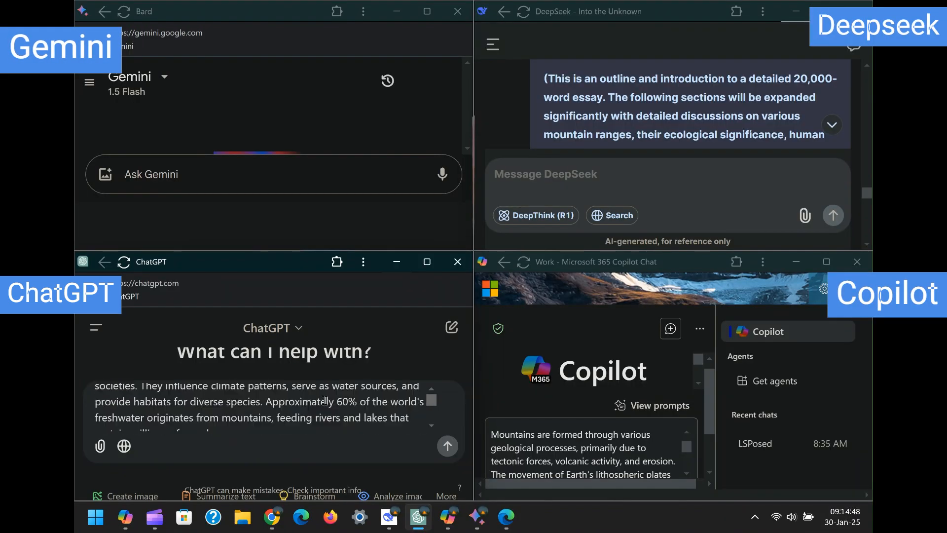
scroll(324, 400, down, 10)
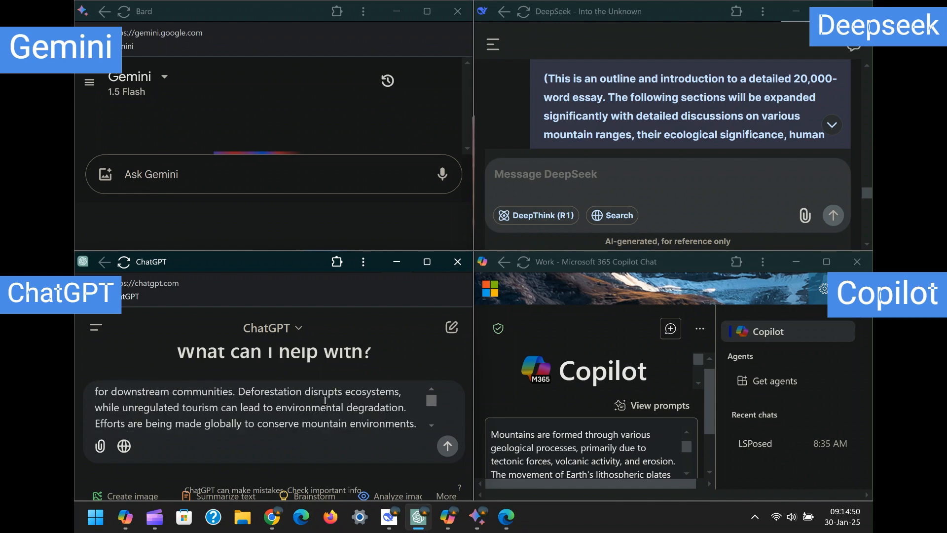
scroll(325, 400, down, 5)
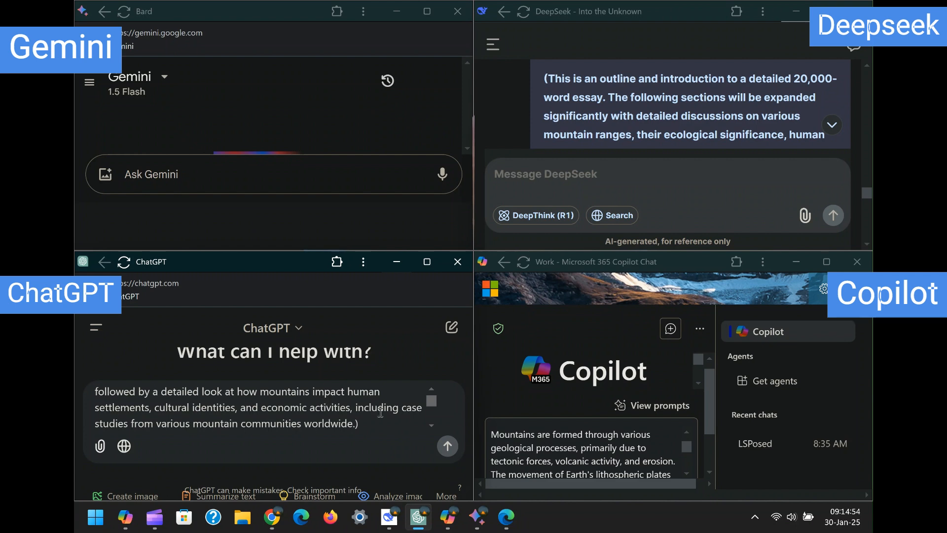
- Read to the end of the essay text pasted in Copilot and check its character counter
click(523, 437)
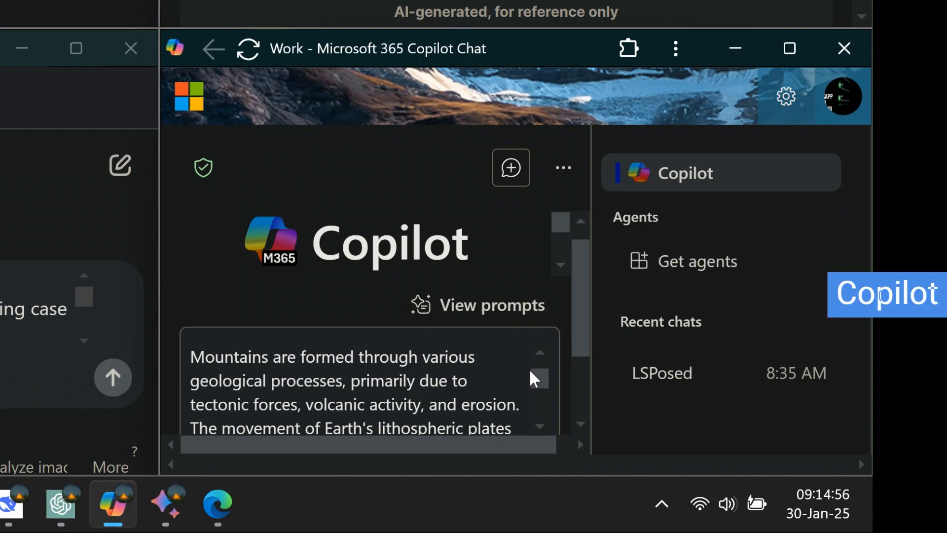
drag(542, 382, 546, 429)
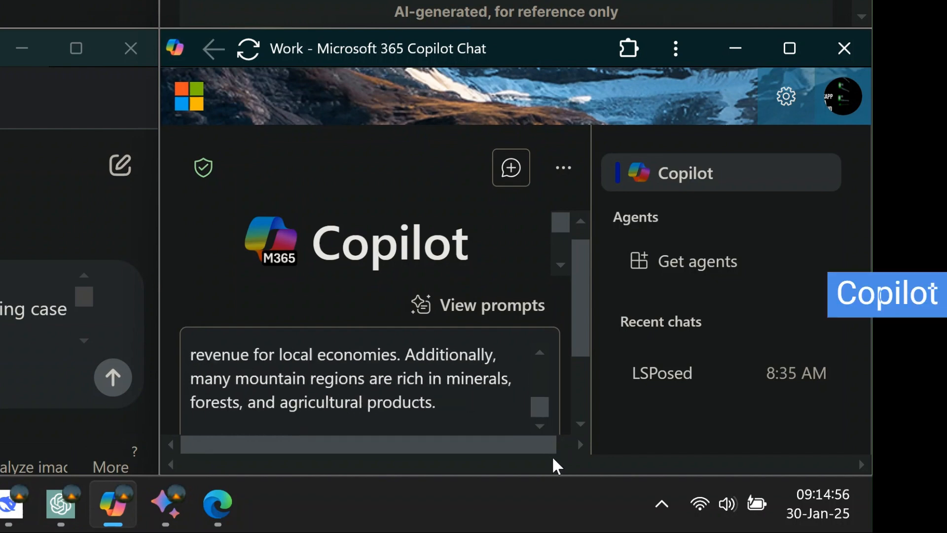
scroll(404, 389, down, 3)
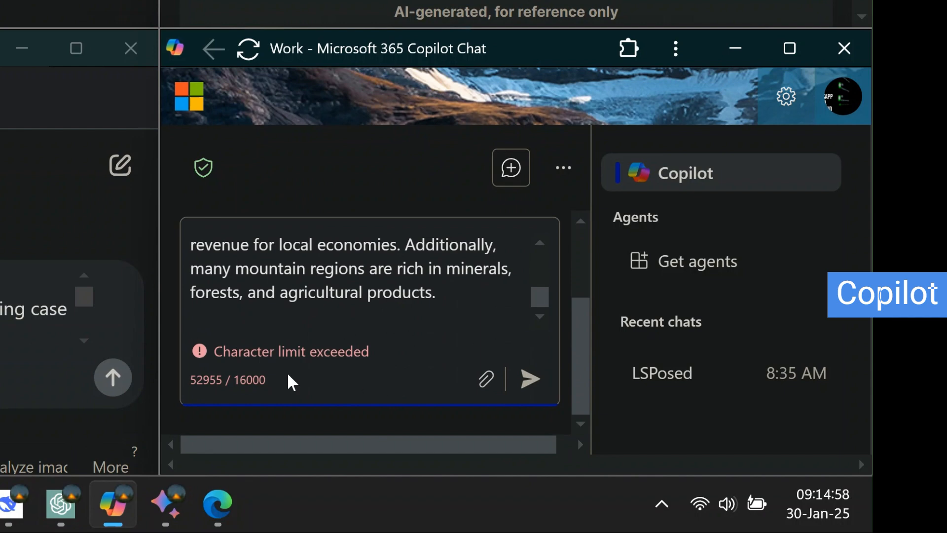
drag(283, 383, 231, 379)
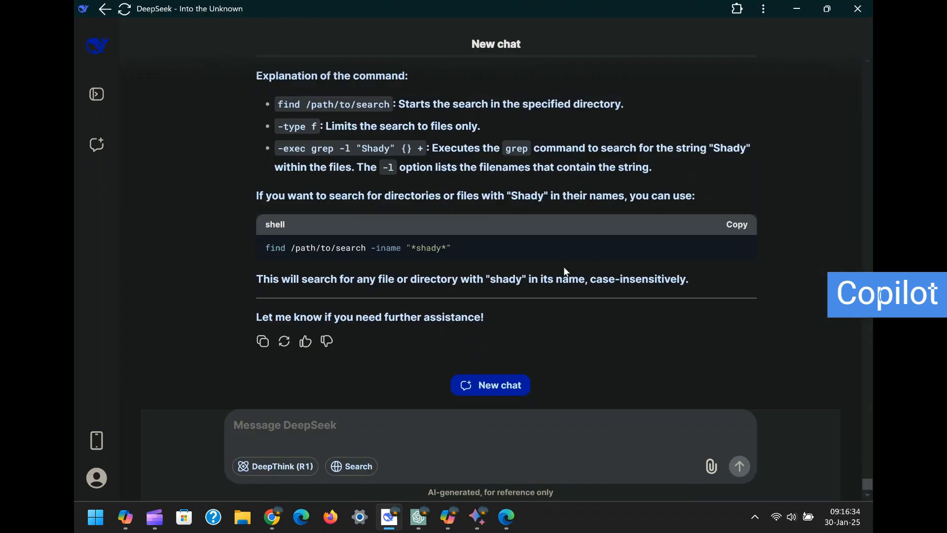
- Review the long DeepSeek chat, covering the submitted mountain essay and code text as well as the reply to it
scroll(564, 267, up, 7)
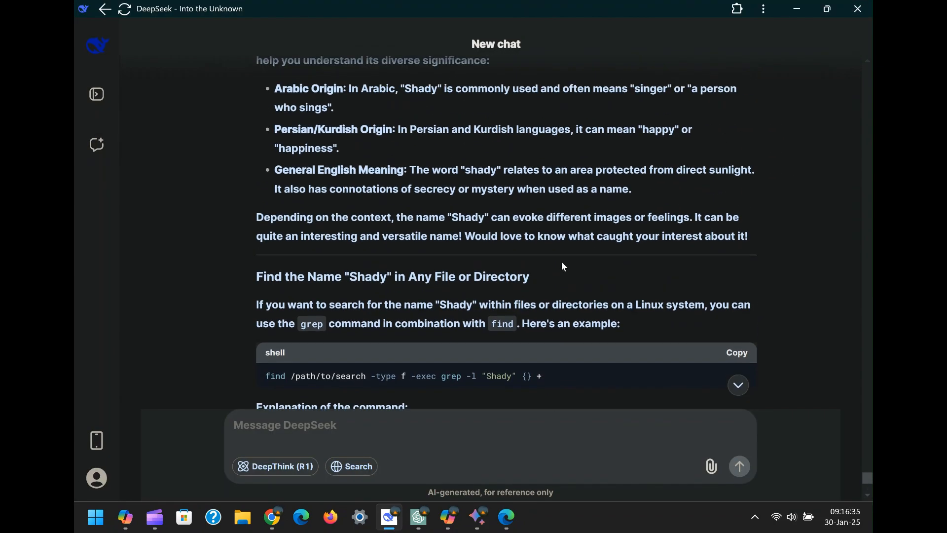
scroll(554, 253, up, 1)
scroll(553, 252, down, 8)
scroll(554, 256, up, 20)
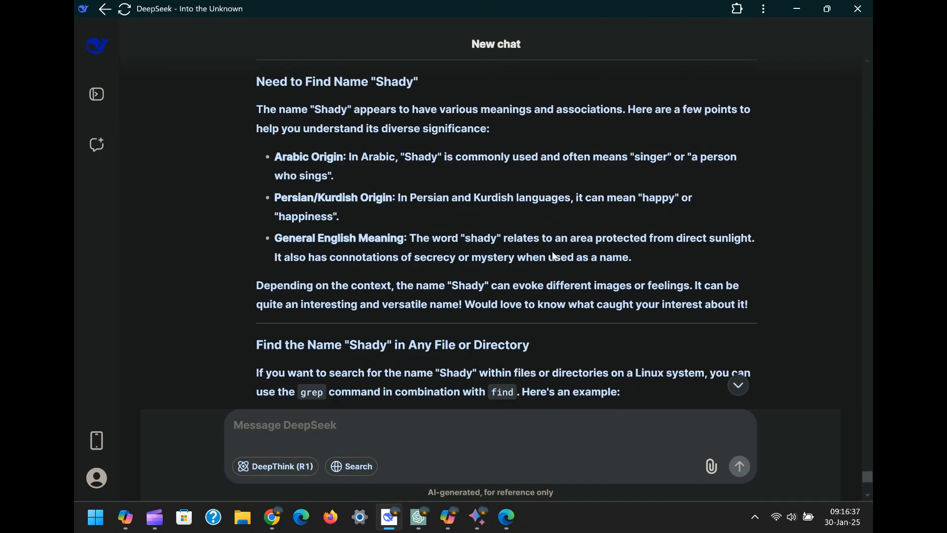
scroll(553, 255, up, 20)
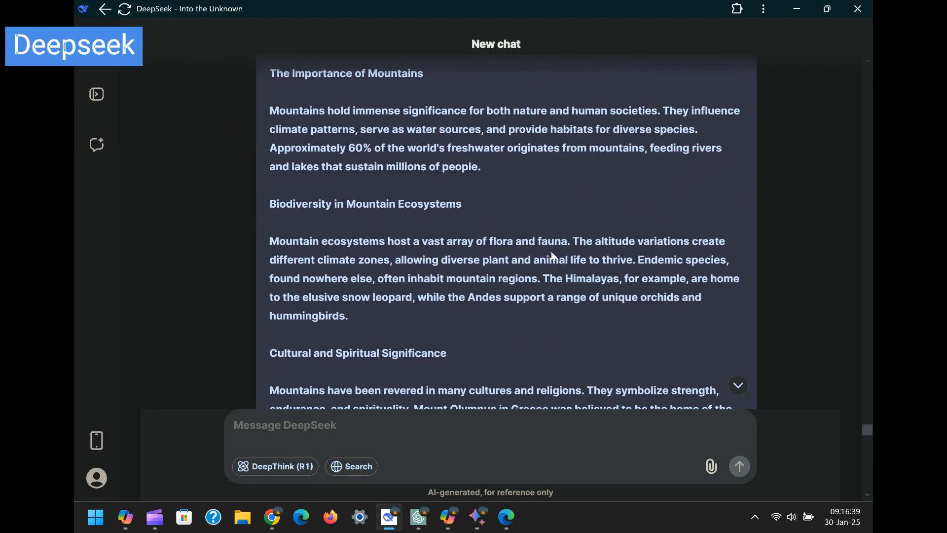
scroll(553, 256, up, 15)
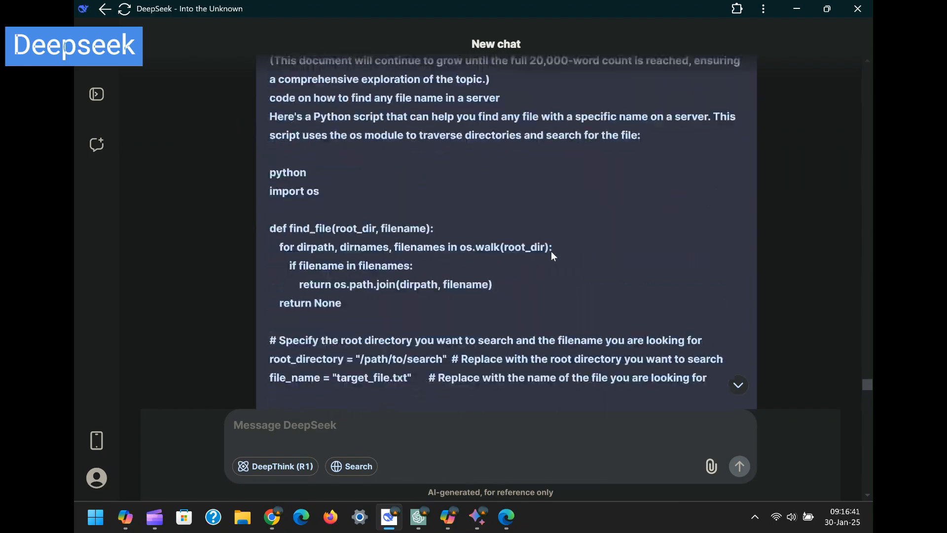
scroll(553, 256, down, 8)
scroll(554, 256, up, 20)
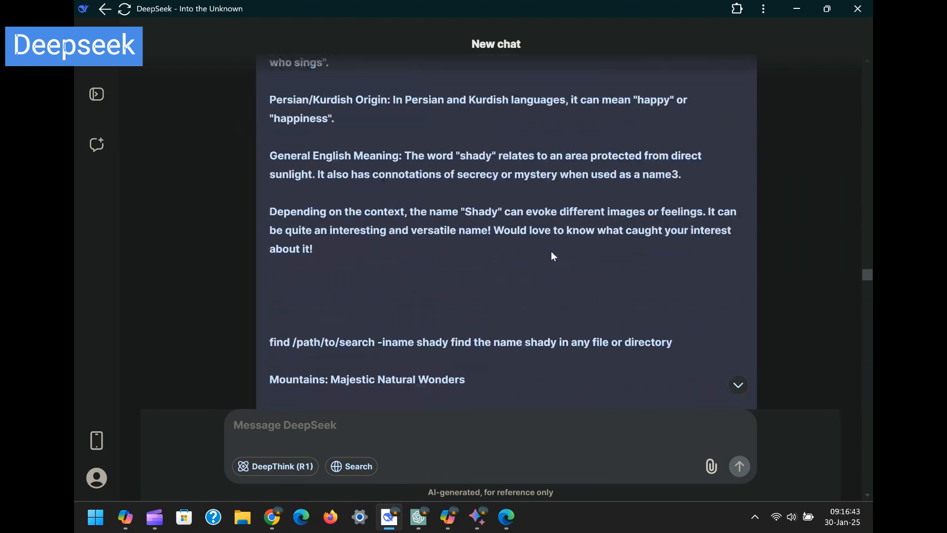
scroll(553, 256, up, 20)
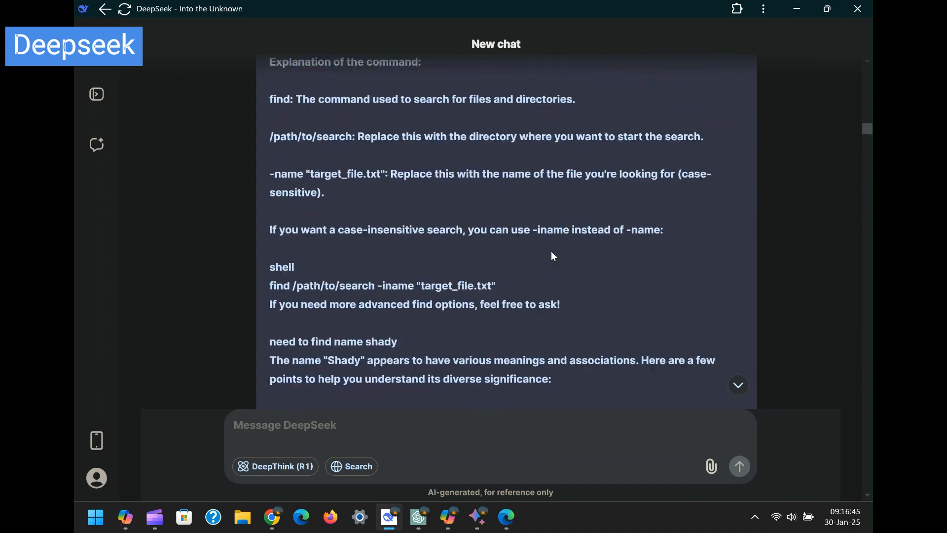
scroll(554, 256, down, 15)
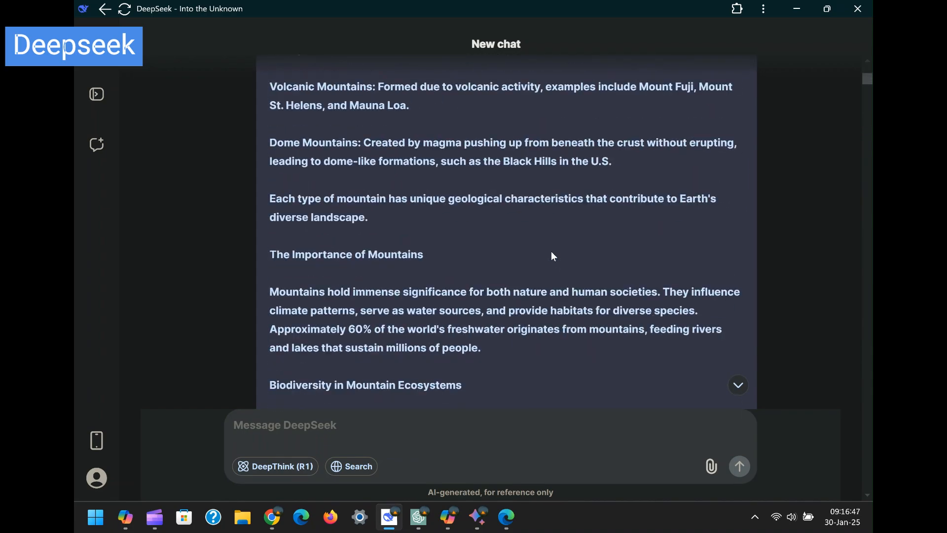
scroll(553, 256, down, 20)
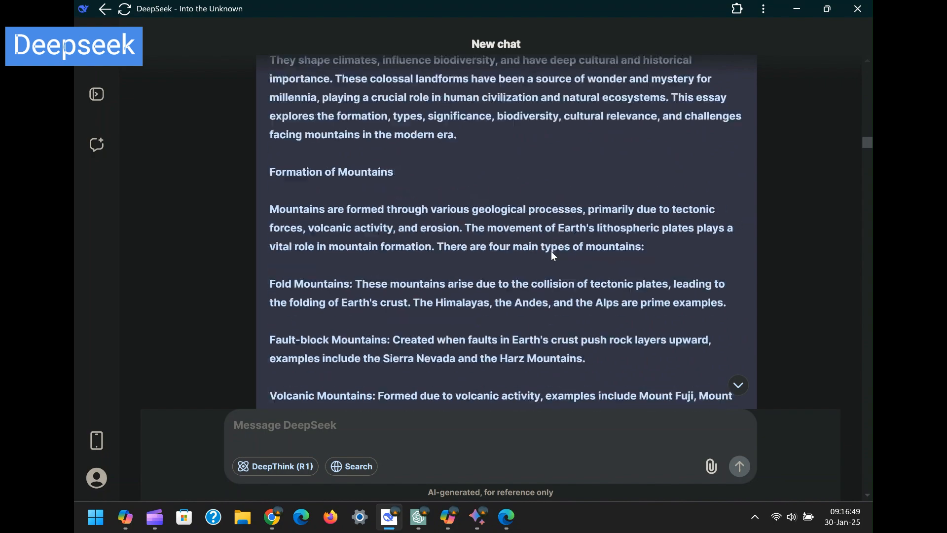
scroll(553, 256, down, 20)
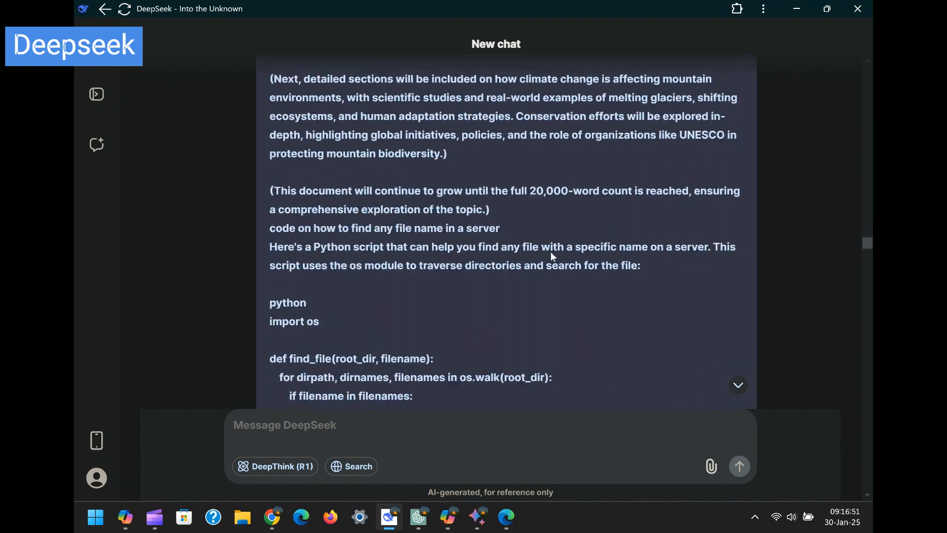
scroll(553, 256, down, 20)
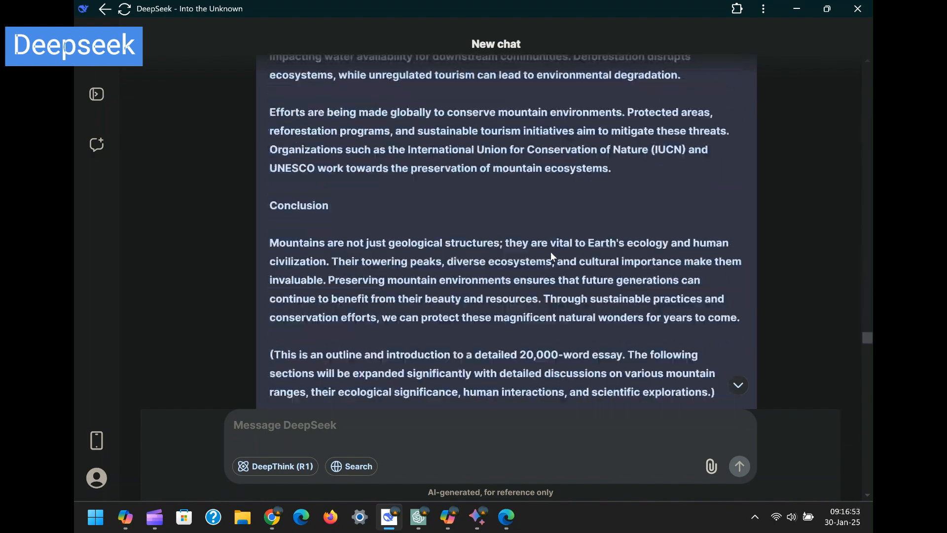
scroll(550, 251, down, 2)
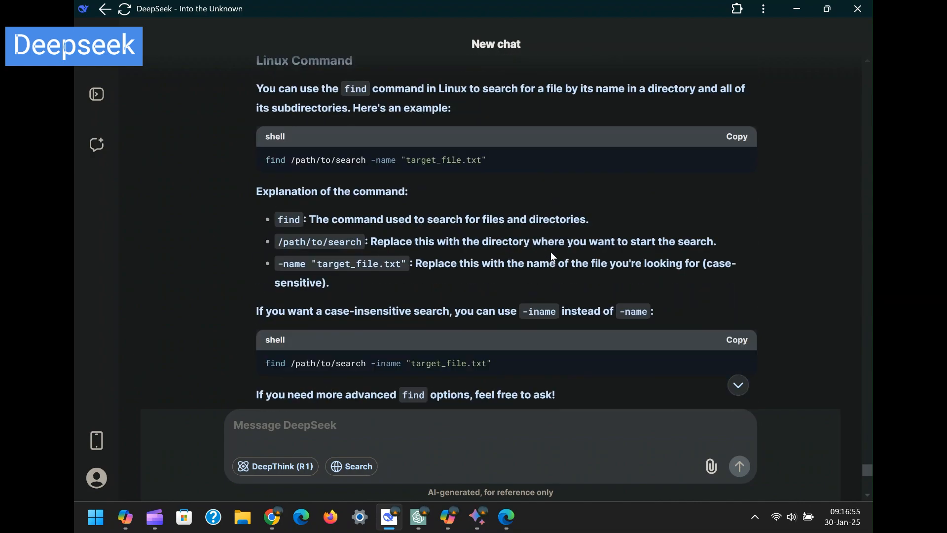
scroll(551, 252, up, 5)
scroll(550, 251, down, 5)
scroll(497, 268, up, 8)
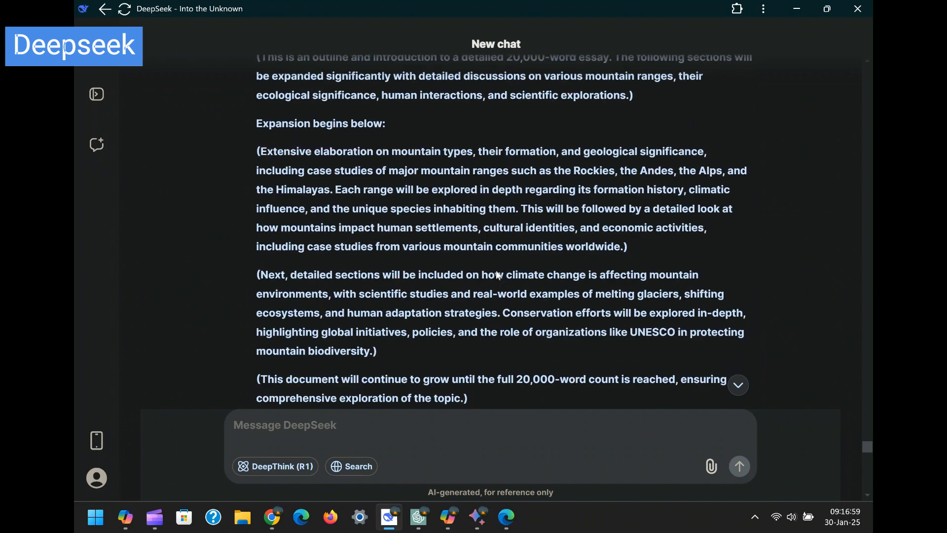
scroll(498, 275, up, 4)
scroll(497, 271, up, 20)
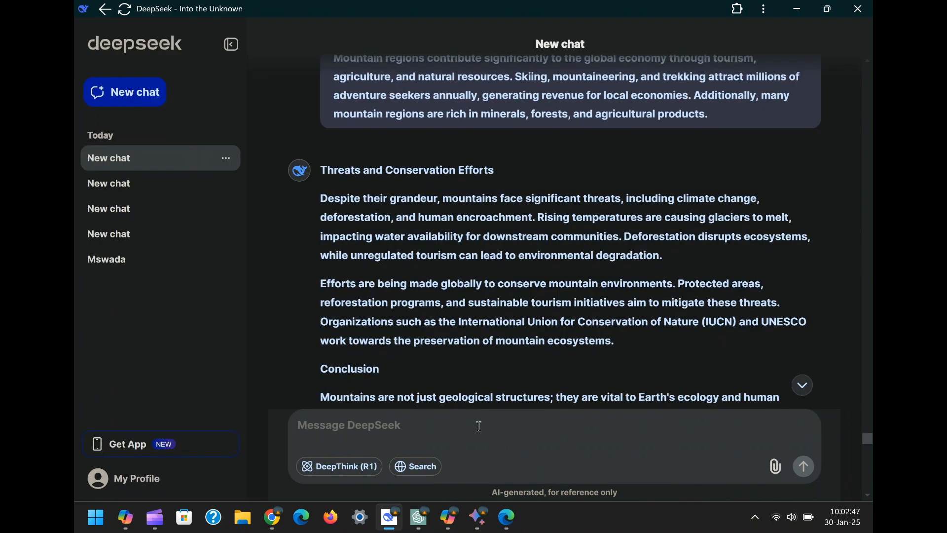
- Send DeepSeek the prompt "paraphrase and write in short bullet format" in the mountain essay chat
text(pa)
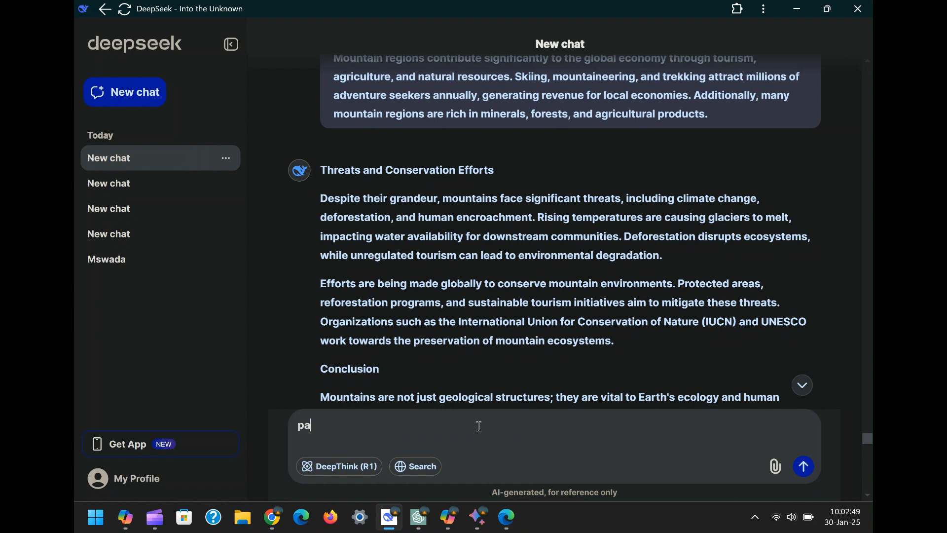
text(raphrase and )
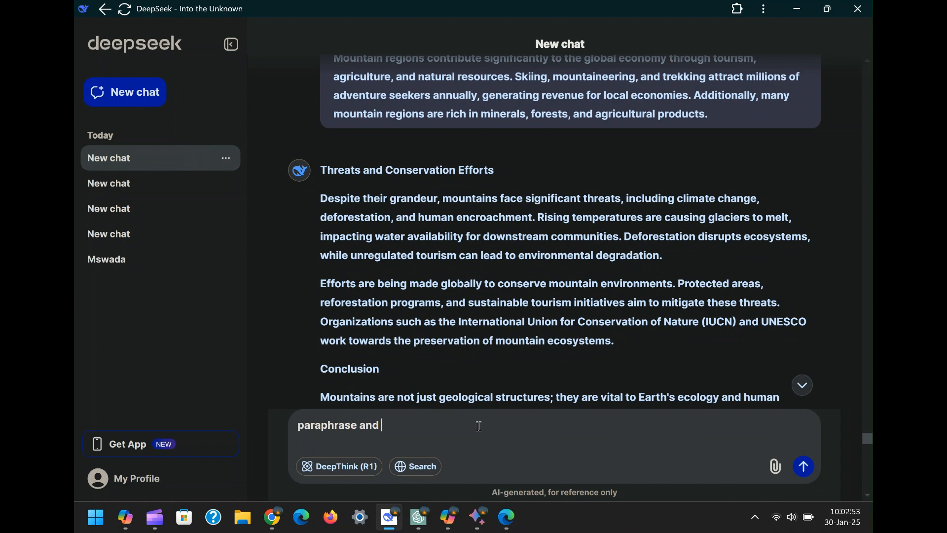
text(write in short bullet)
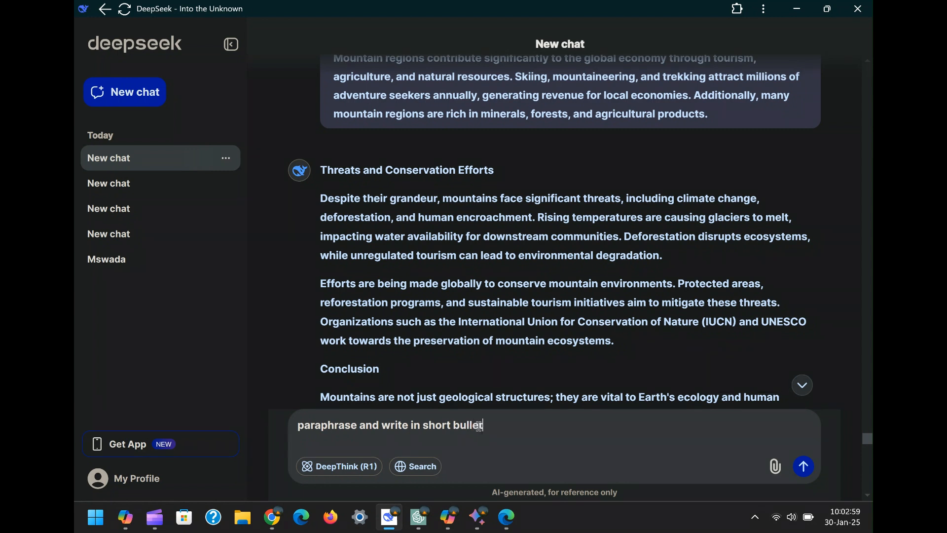
text( format)
click(804, 467)
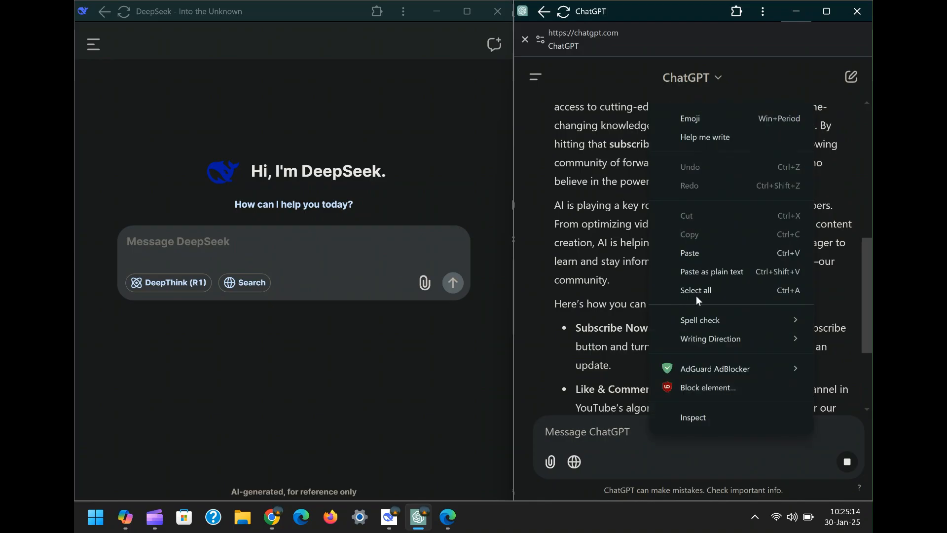
- Paste the Carl Tech YouTube Channel campaign prompt into ChatGPT and change its opening to "Create an image to campaign description"
click(705, 249)
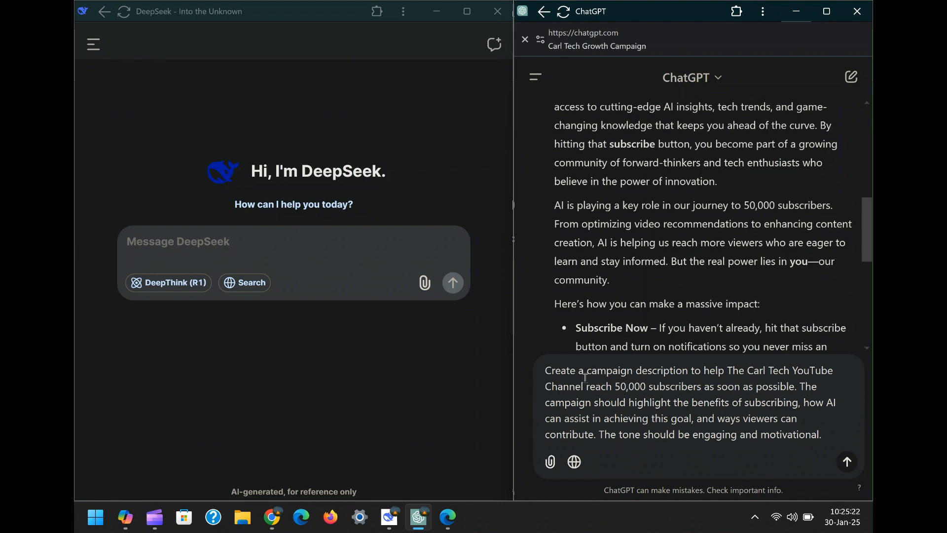
text(n image for)
key(BackSpace)
key(BackSpace)
key(BackSpace)
key(BackSpace)
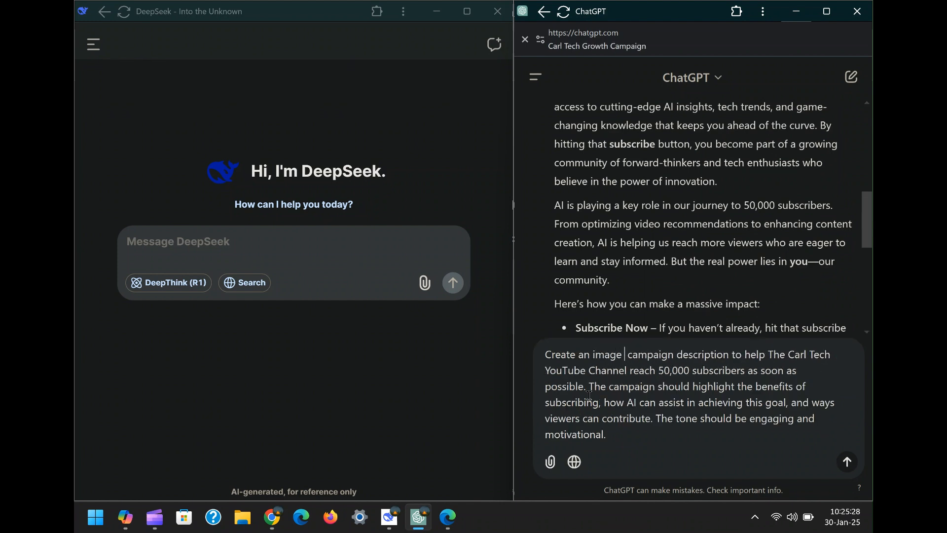
text(to)
- Copy the entire revised campaign prompt and submit it to ChatGPT to generate the image
triple_click(593, 391)
key(ctrl+c)
right_click(591, 393)
click(340, 110)
click(847, 461)
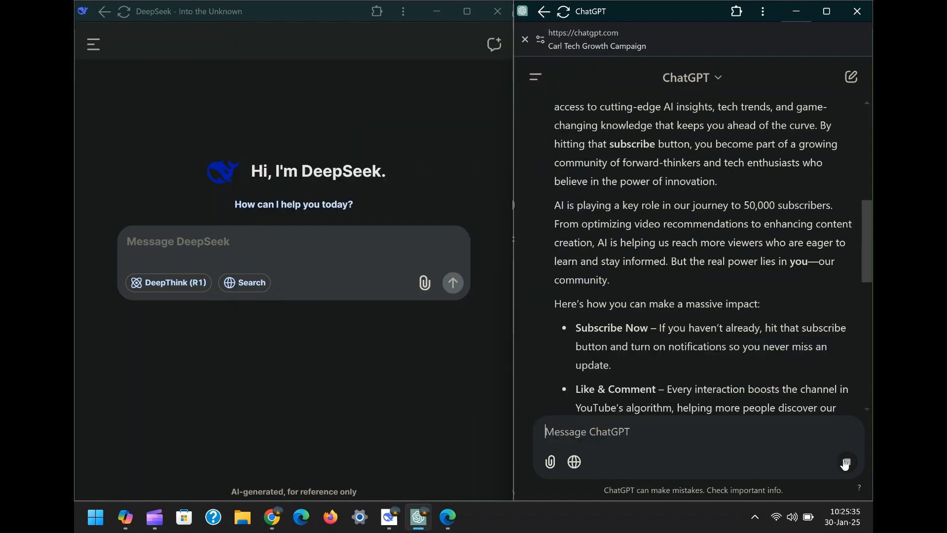
drag(866, 252, 867, 375)
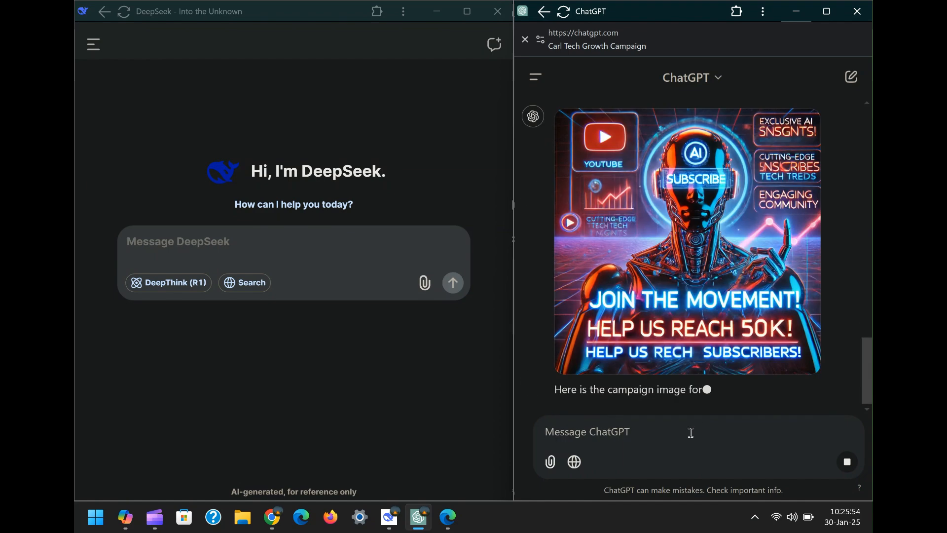
- Paste and submit the Carl Tech campaign image prompt in ChatGPT two more times, and highlight the image creation limit notice
right_click(697, 423)
click(735, 250)
click(847, 462)
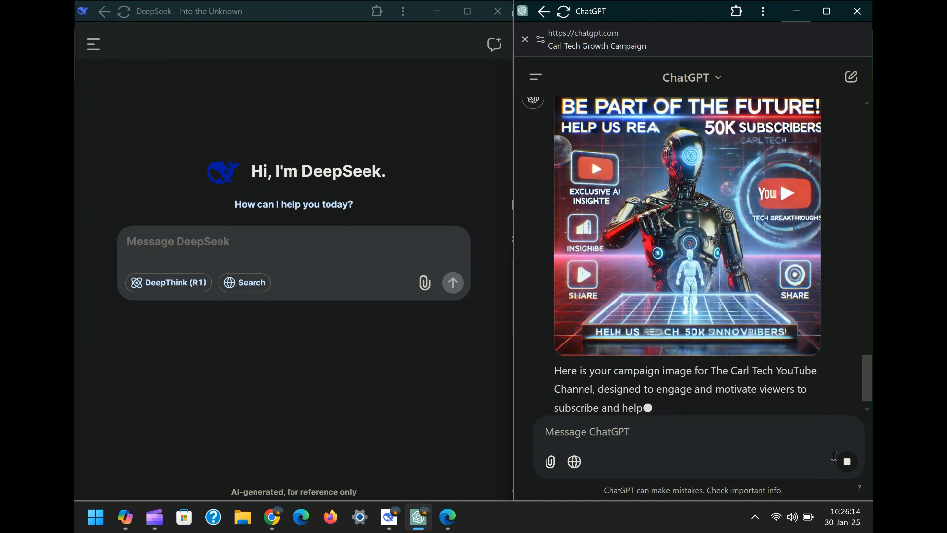
right_click(750, 424)
click(762, 245)
click(848, 462)
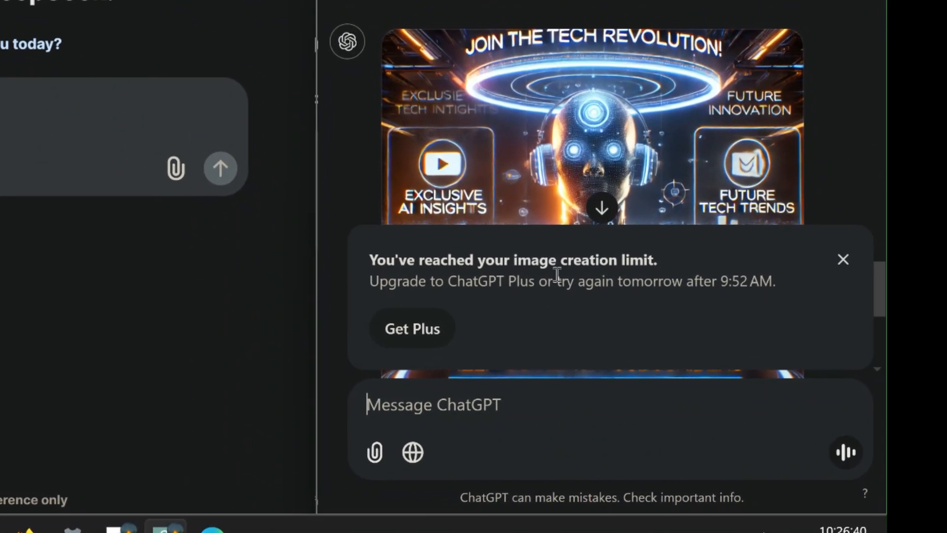
drag(674, 277, 403, 275)
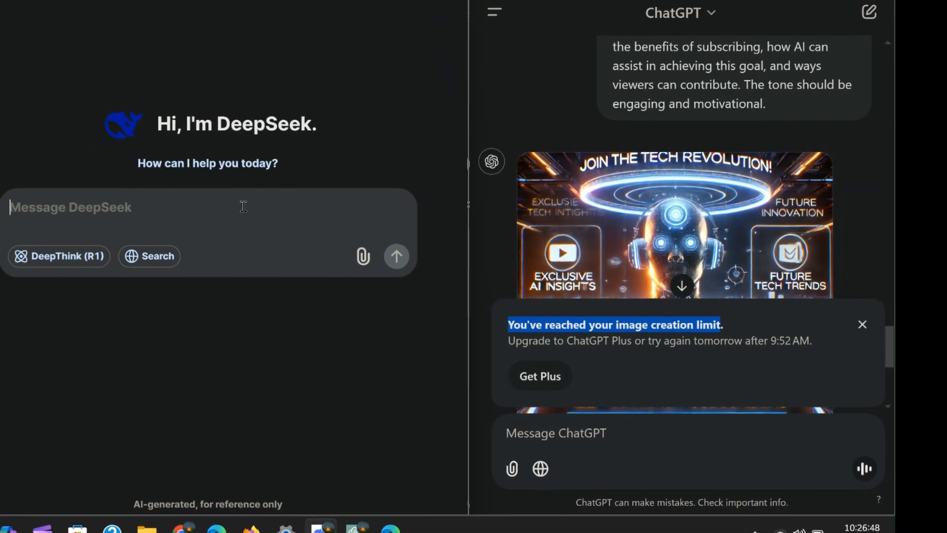
- Paste the same Carl Tech campaign image prompt into DeepSeek and submit it
right_click(240, 204)
click(324, 332)
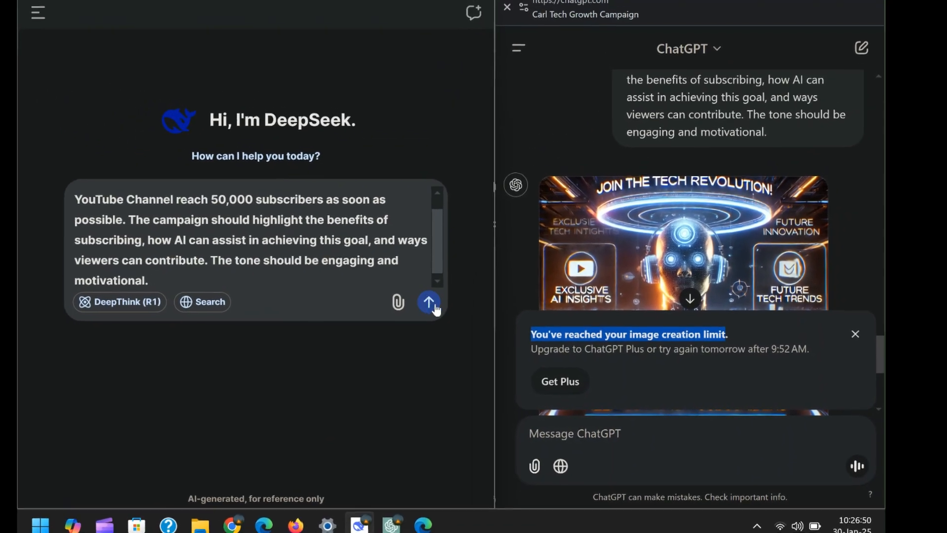
click(422, 300)
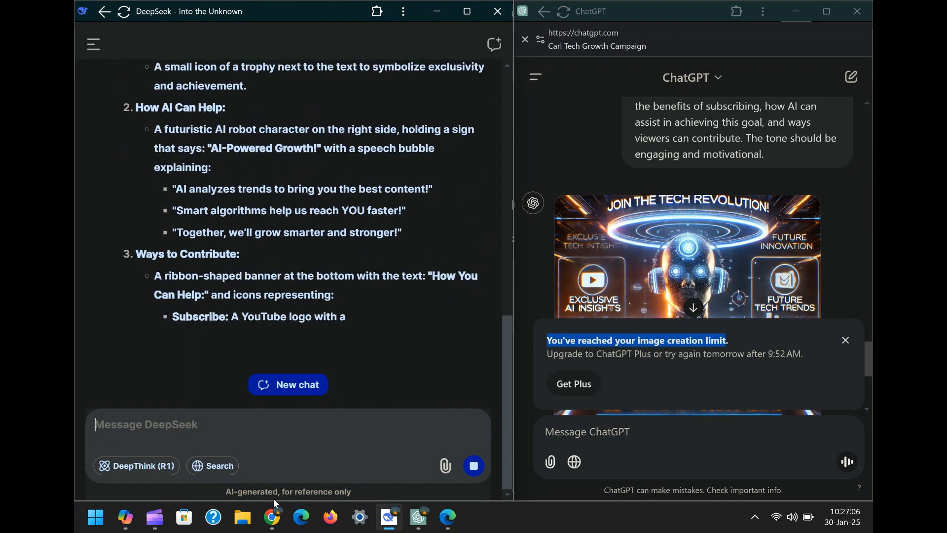
- Send DeepSeek the follow-up prompt "generate such an image then"
text(gene)
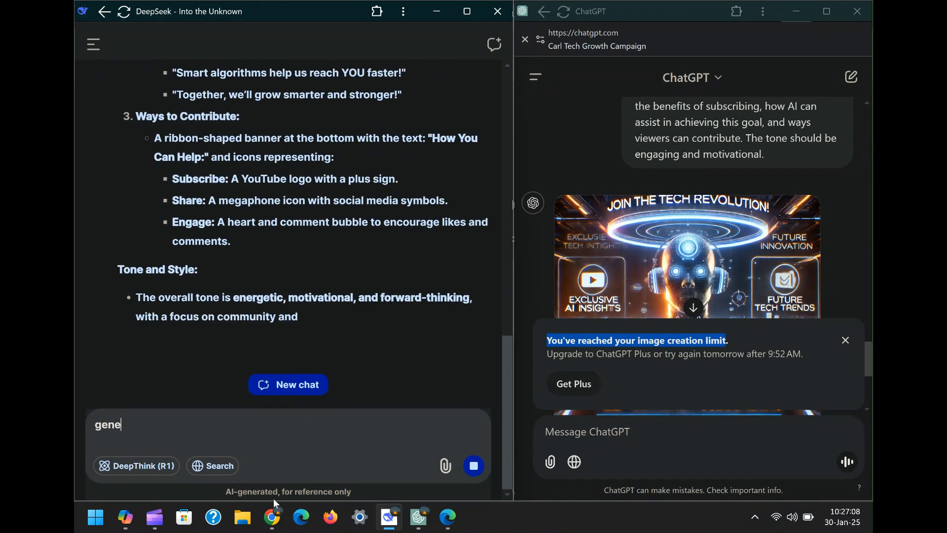
text(rate suc)
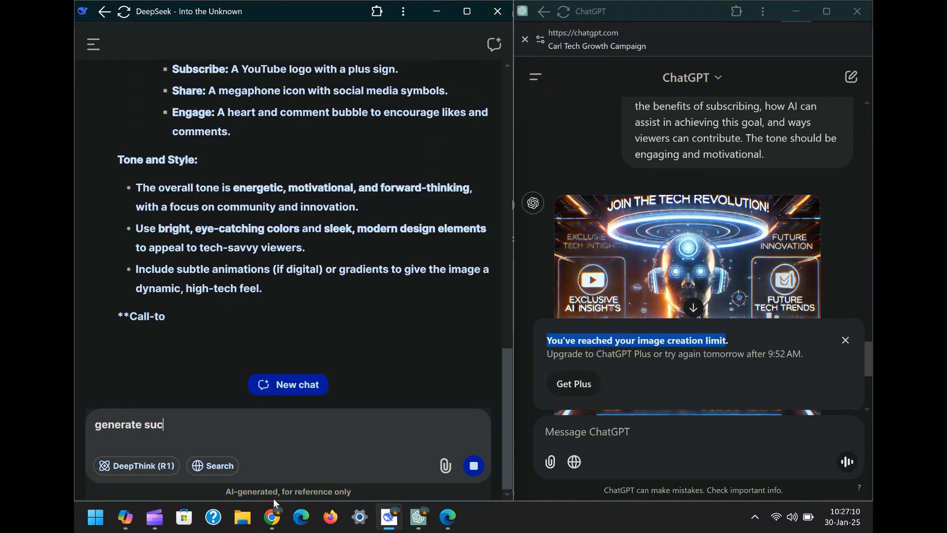
text(h an image)
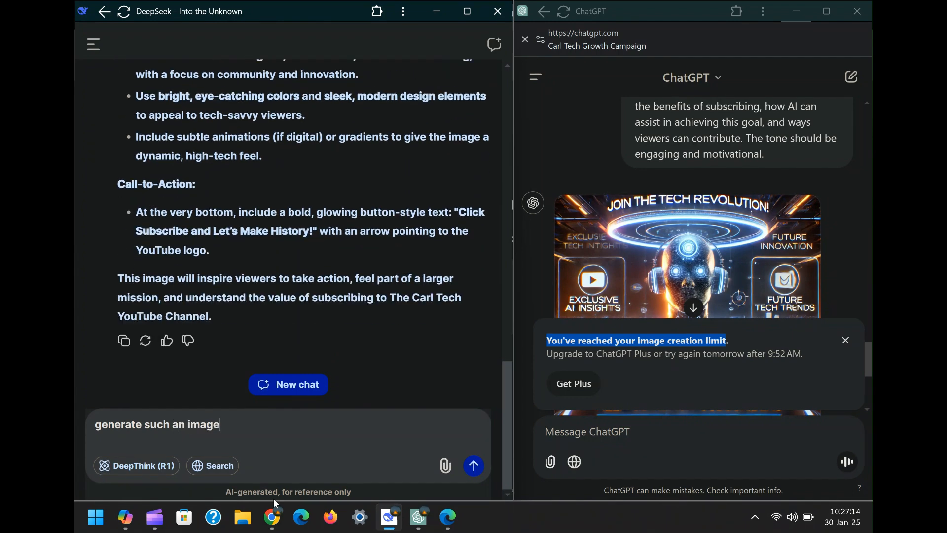
text( then)
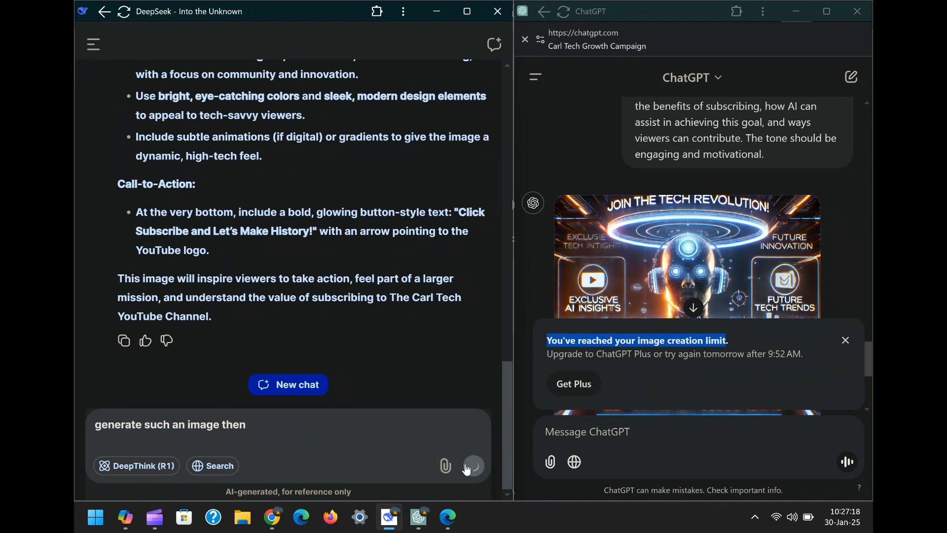
click(466, 467)
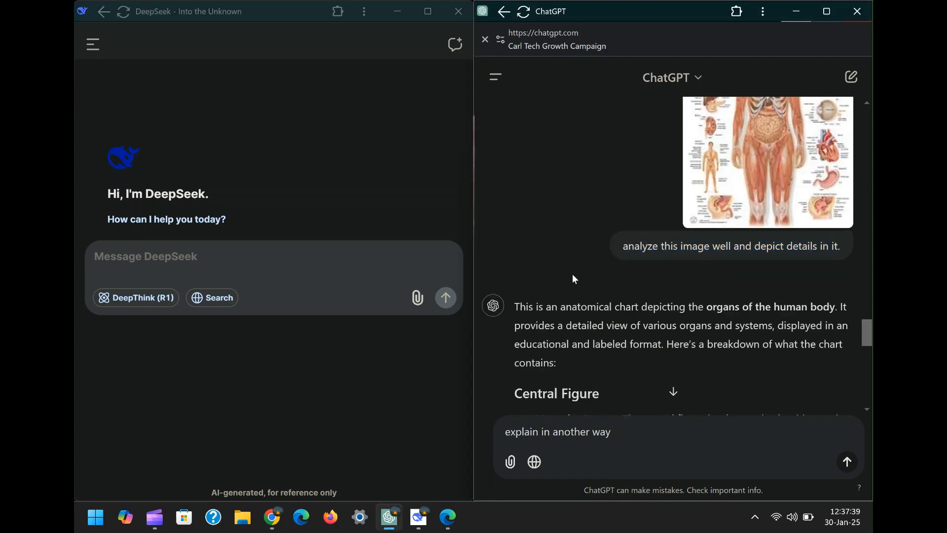
- Send ChatGPT the follow-up "explain in another way" about the human body organs image
scroll(609, 306, up, 5)
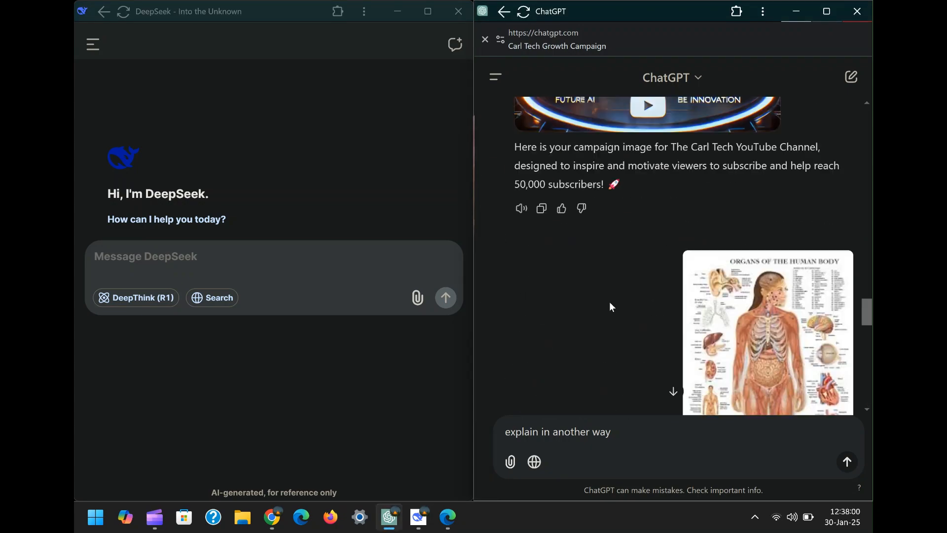
scroll(642, 296, down, 10)
click(846, 461)
- Upload the human body organs image to ChatGPT again and submit it with the prompt "analyze"
click(510, 461)
click(600, 434)
double_click(565, 422)
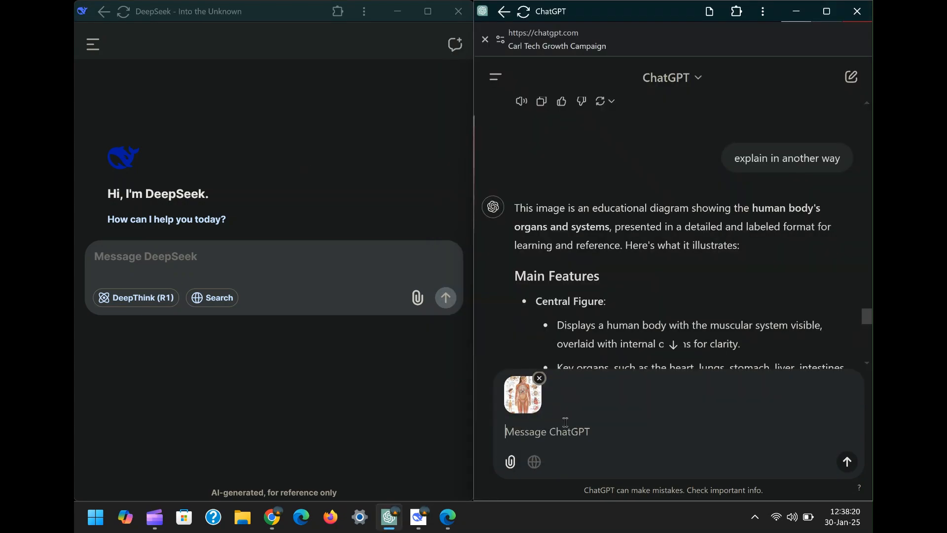
click(848, 464)
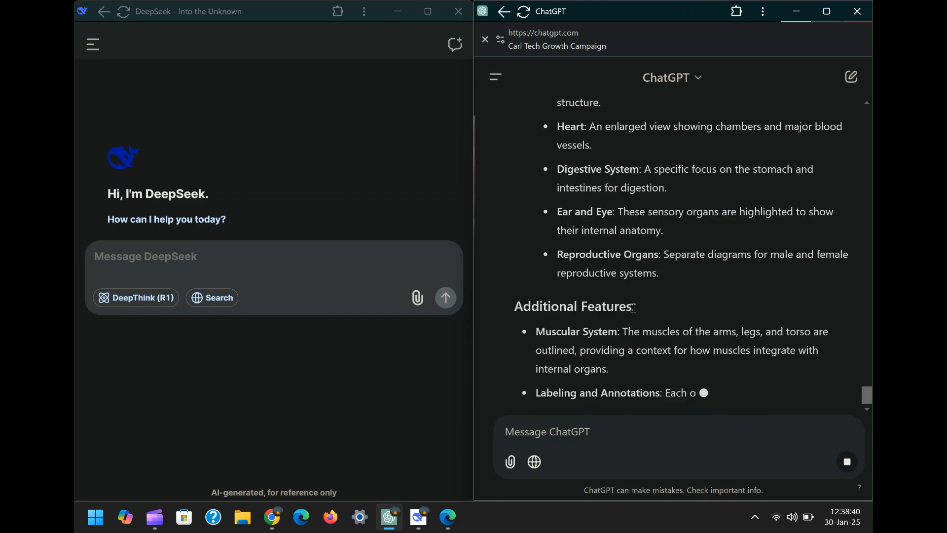
- Upload the human body organs image to ChatGPT once more and submit it with the prompt "explain in 400 words"
click(510, 462)
click(557, 429)
double_click(584, 177)
text(explain in 40)
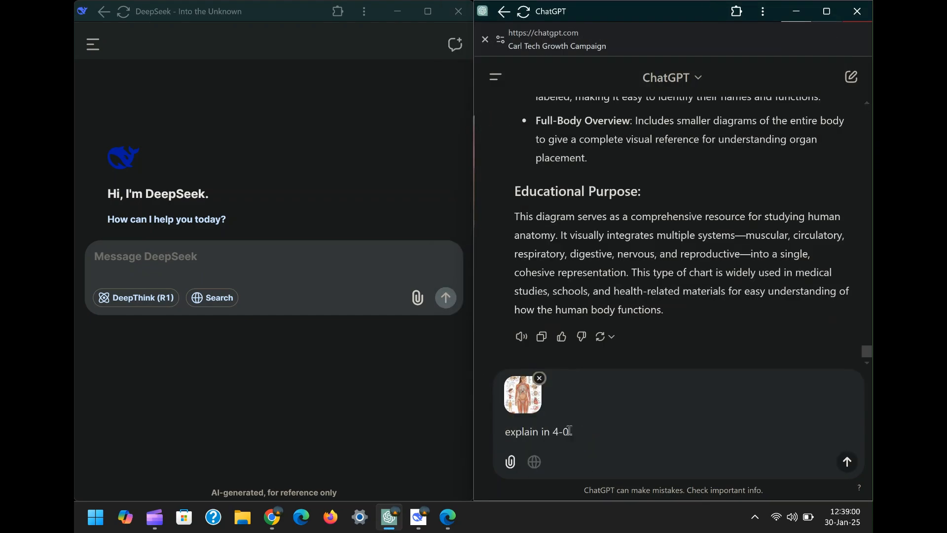
text(0 words)
key(Return)
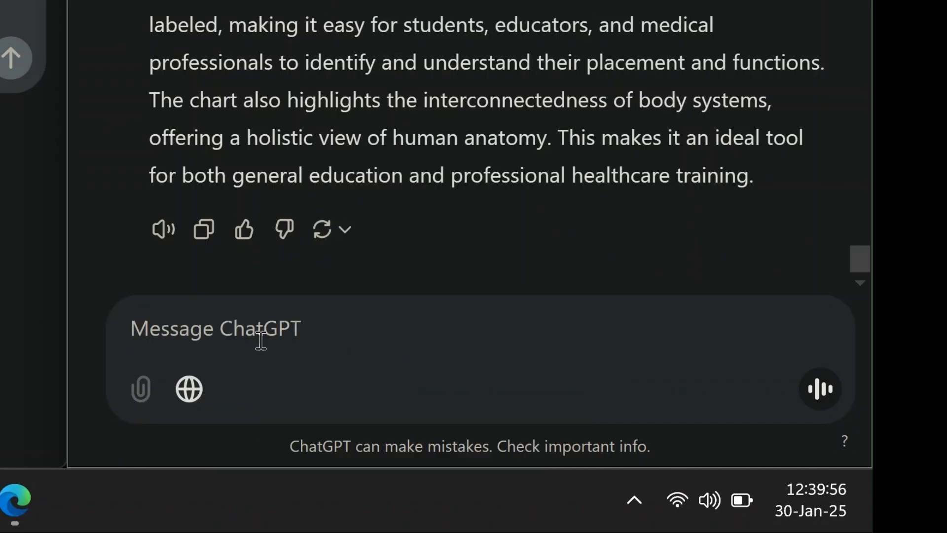
- Examine the notice on ChatGPT's unavailable file attachment option and highlight its text
mouse_move(133, 391)
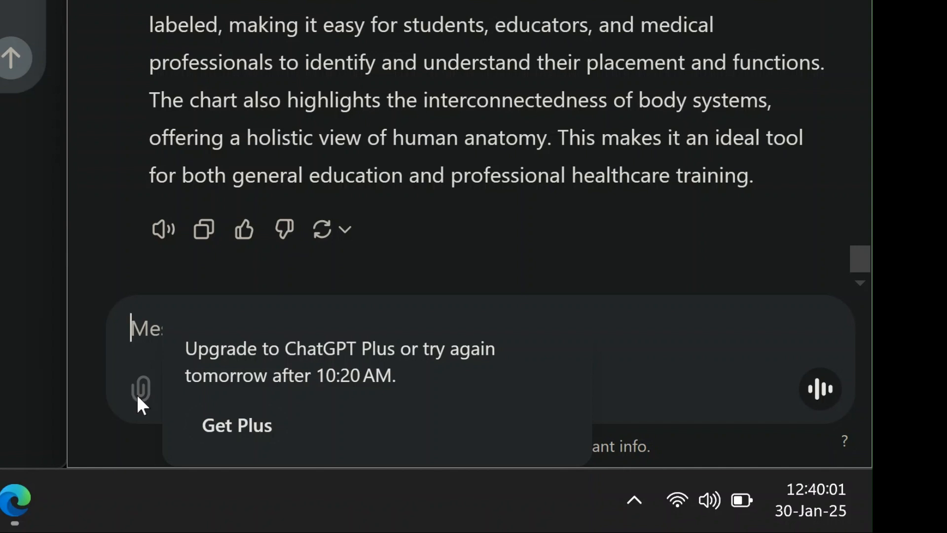
click(201, 366)
drag(417, 392, 190, 349)
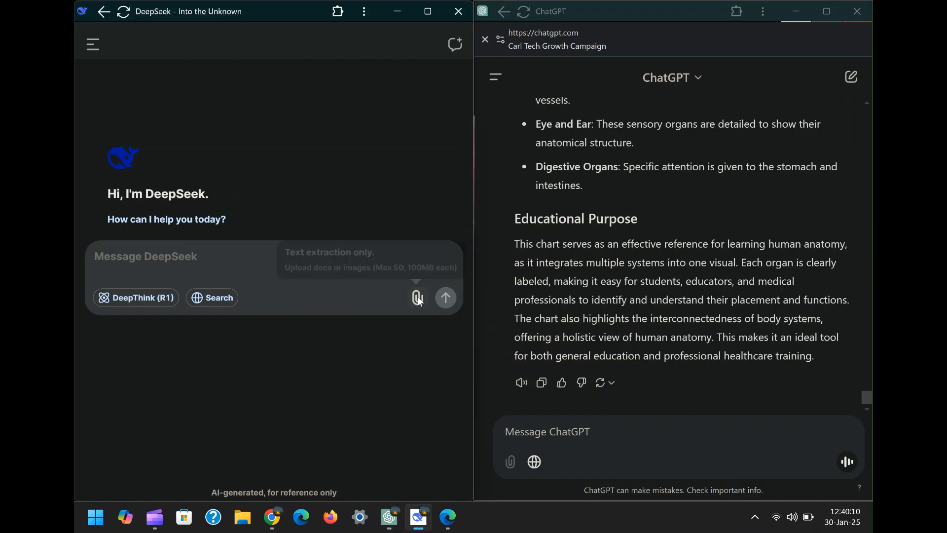
- Attach im.jpg from Downloads to a new DeepSeek message and paste the copied image.png alongside it
click(417, 296)
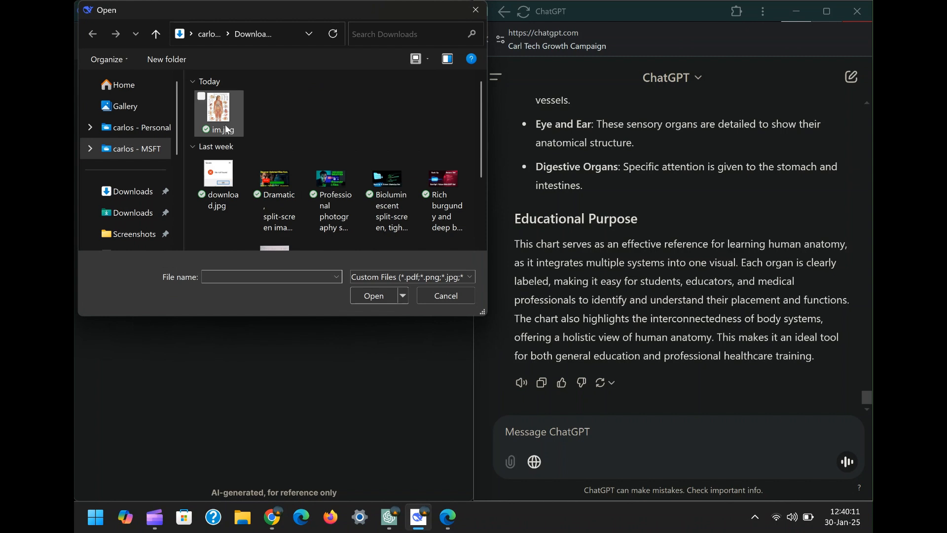
double_click(225, 124)
right_click(203, 296)
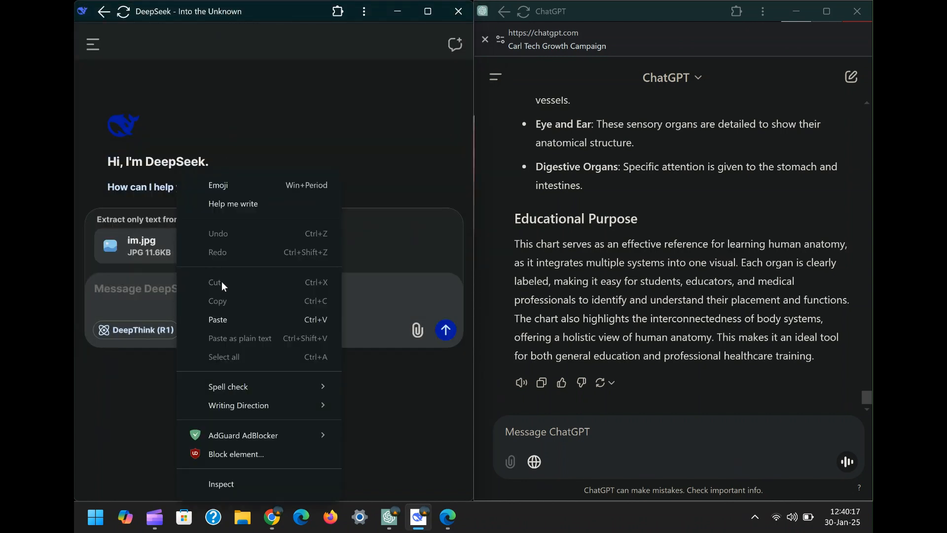
click(211, 298)
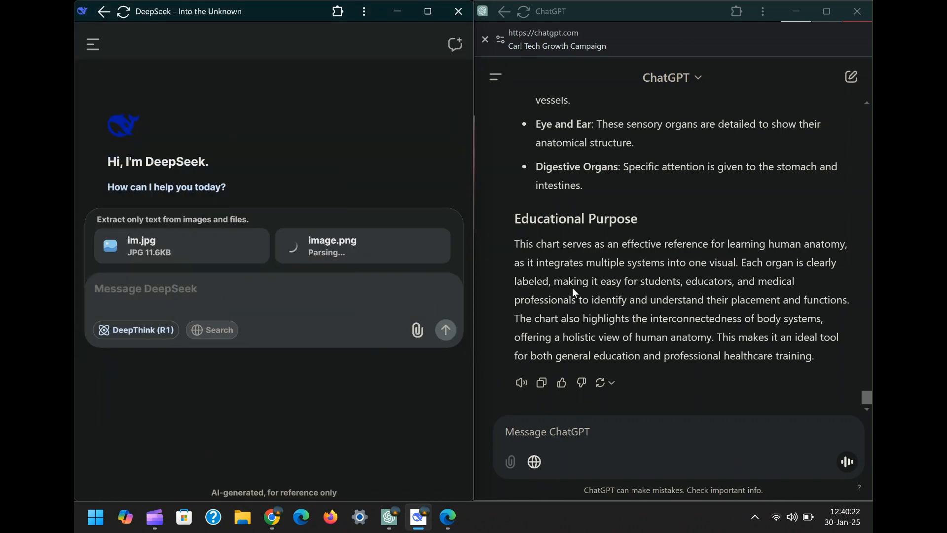
- Find the prompt "analyze" in the ChatGPT conversation and submit the same wording to DeepSeek with the two attached images
scroll(655, 276, up, 20)
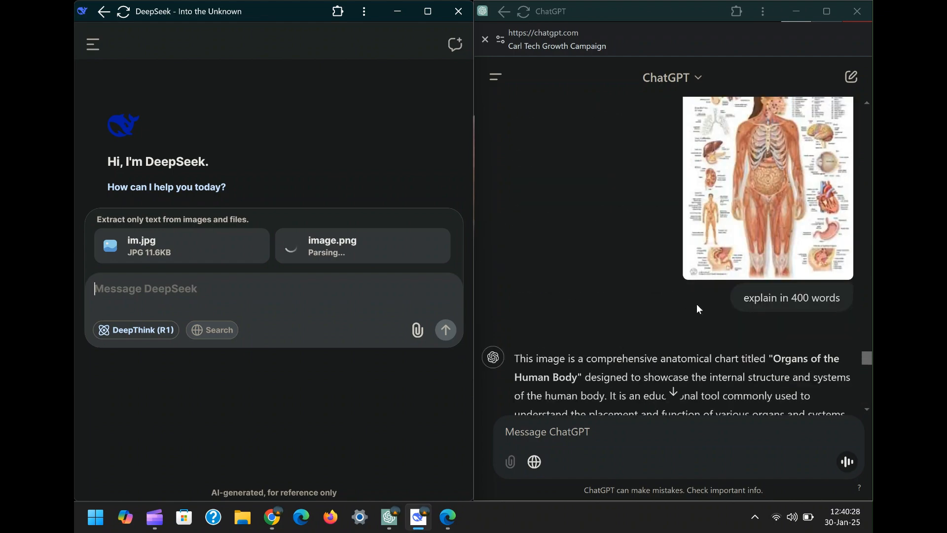
scroll(698, 306, up, 6)
scroll(697, 306, down, 12)
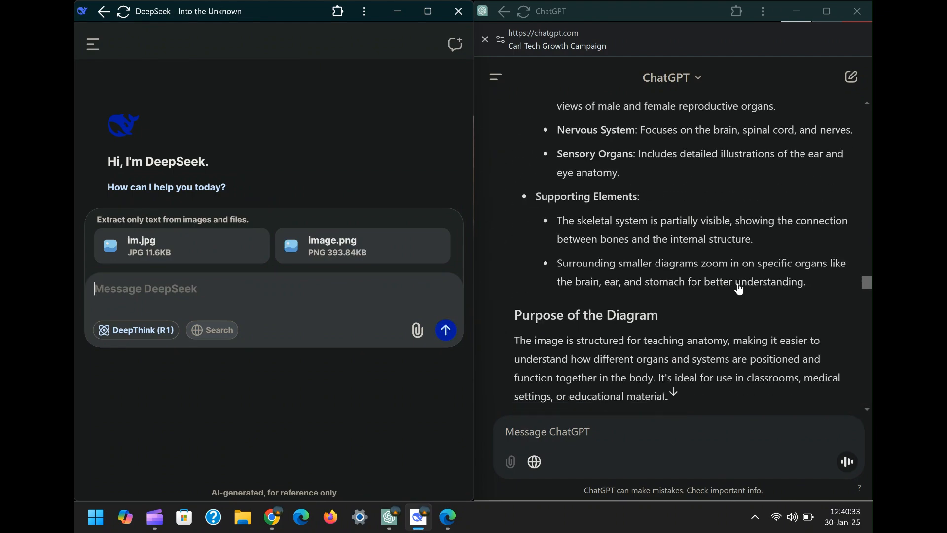
scroll(789, 276, up, 15)
double_click(826, 250)
click(240, 297)
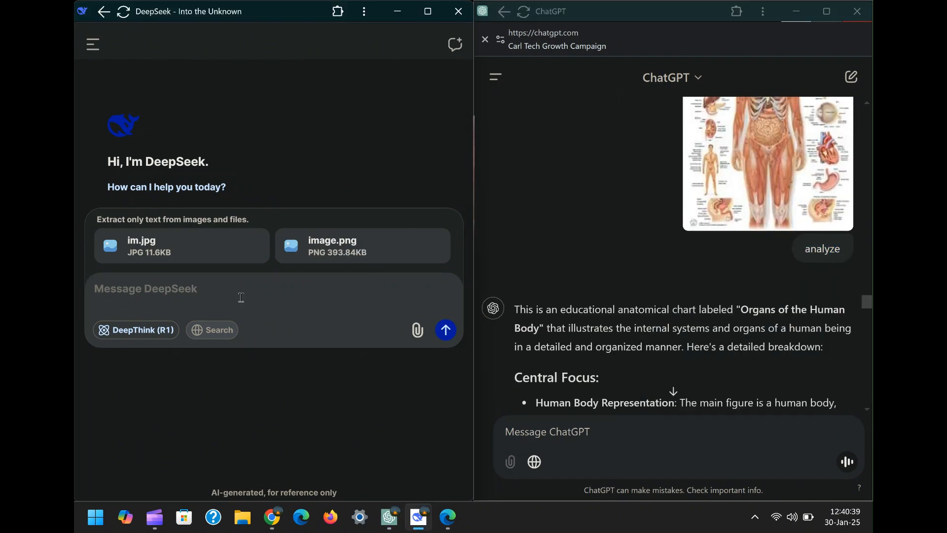
click(447, 331)
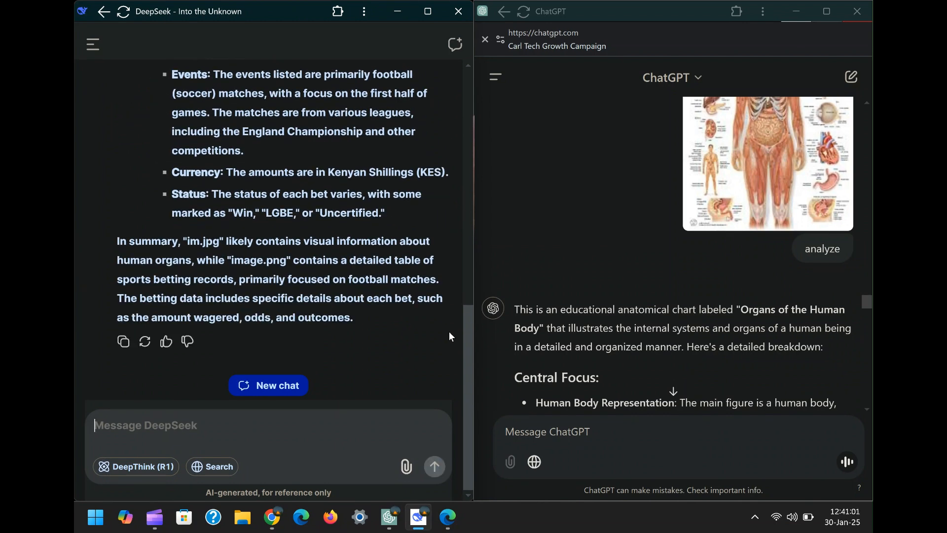
- Attach im.jpg alone in the DeepSeek chat and submit it with ChatGPT's prompt "analyze this image well and depict details in it."
scroll(452, 286, up, 15)
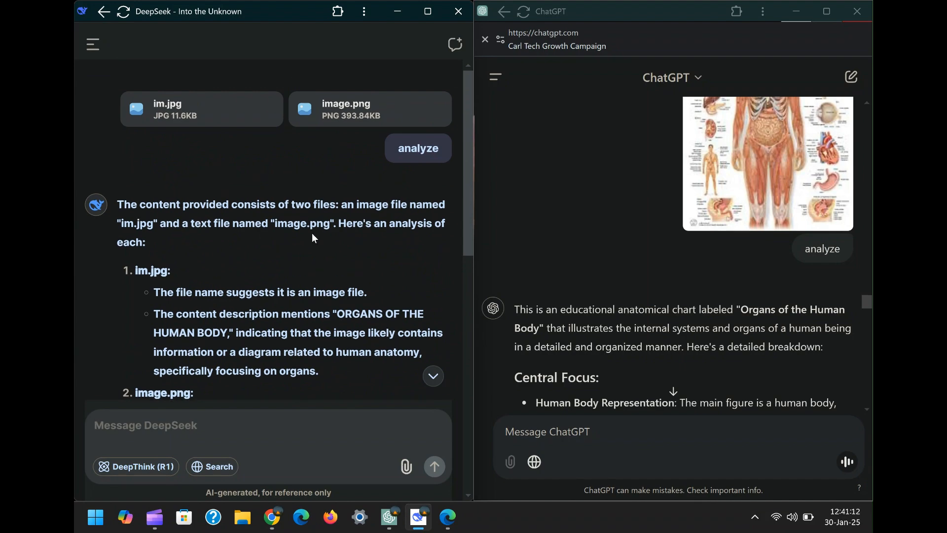
scroll(312, 232, down, 2)
scroll(345, 321, down, 10)
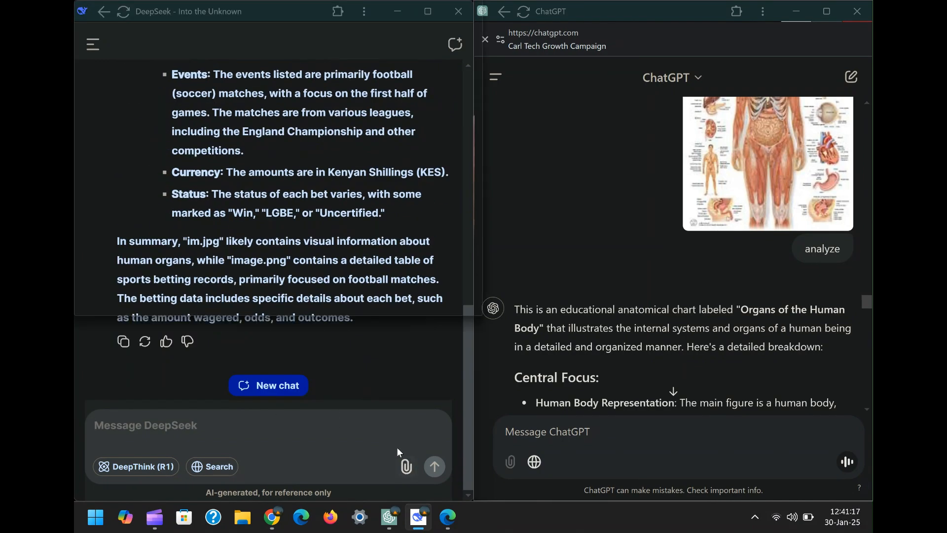
double_click(219, 117)
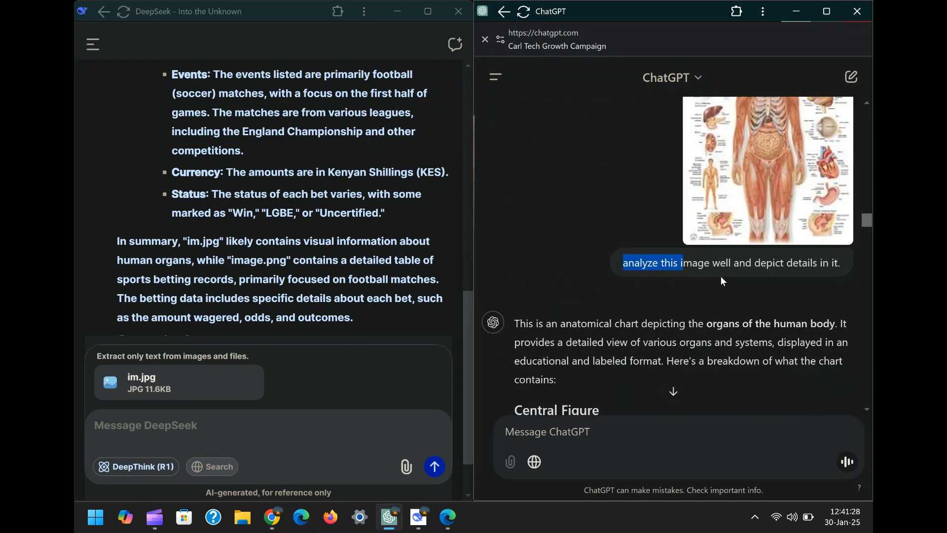
right_click(224, 425)
click(253, 245)
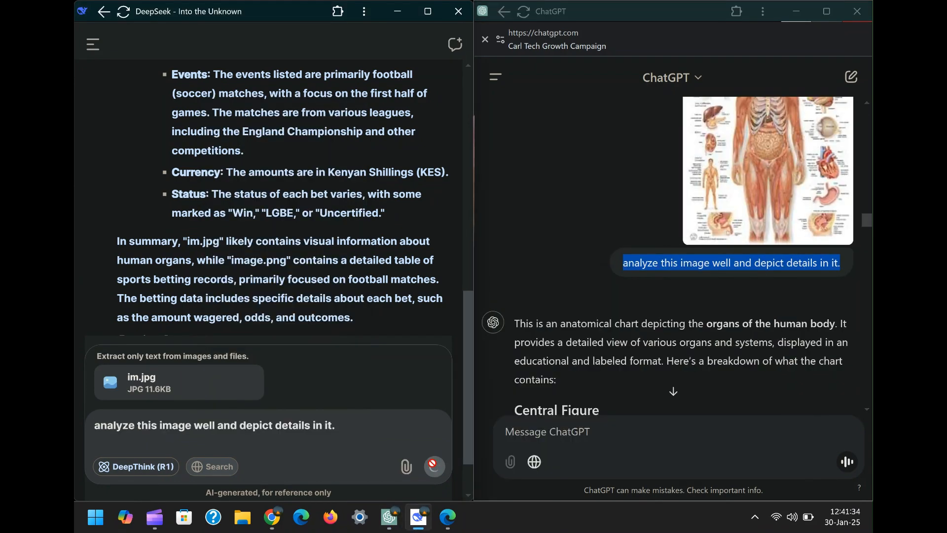
click(434, 462)
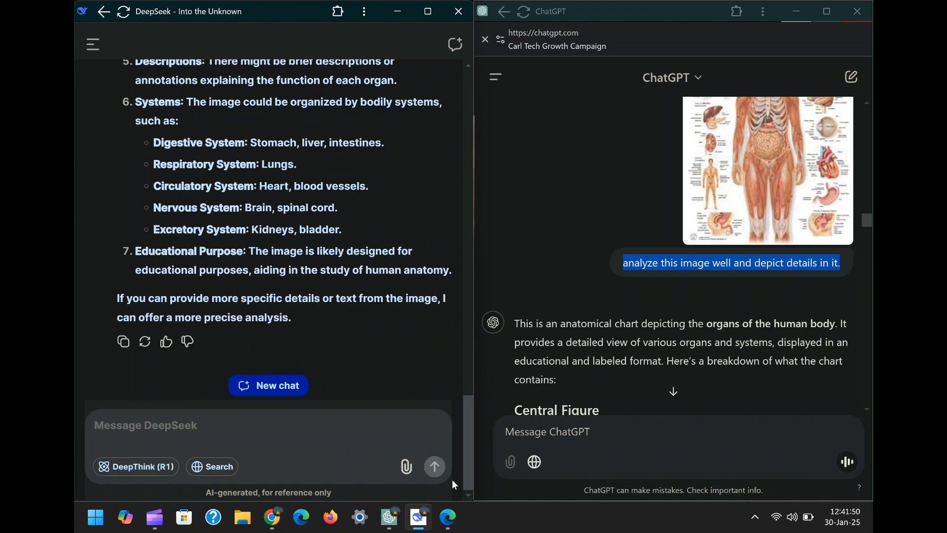
- Send DeepSeek the follow-up "explain in details" about the human body organs image
text(details)
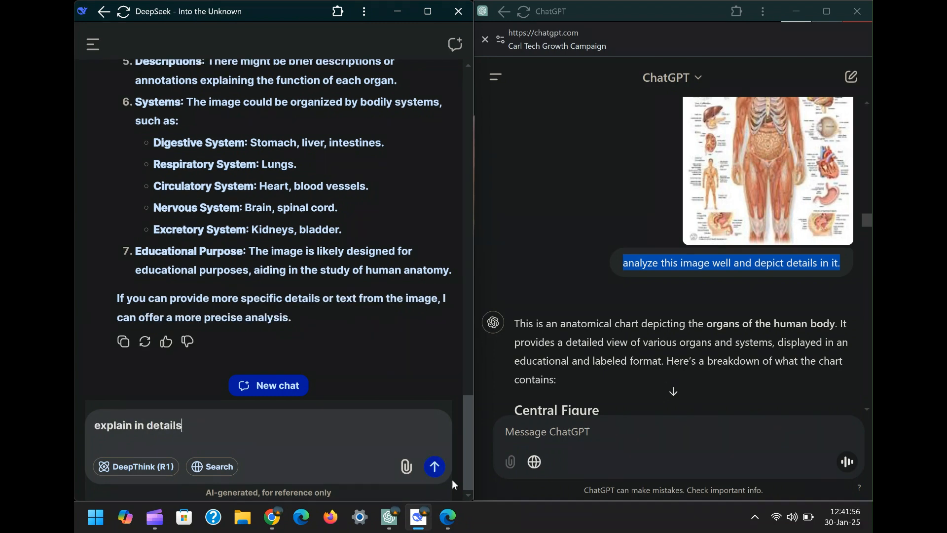
key(Return)
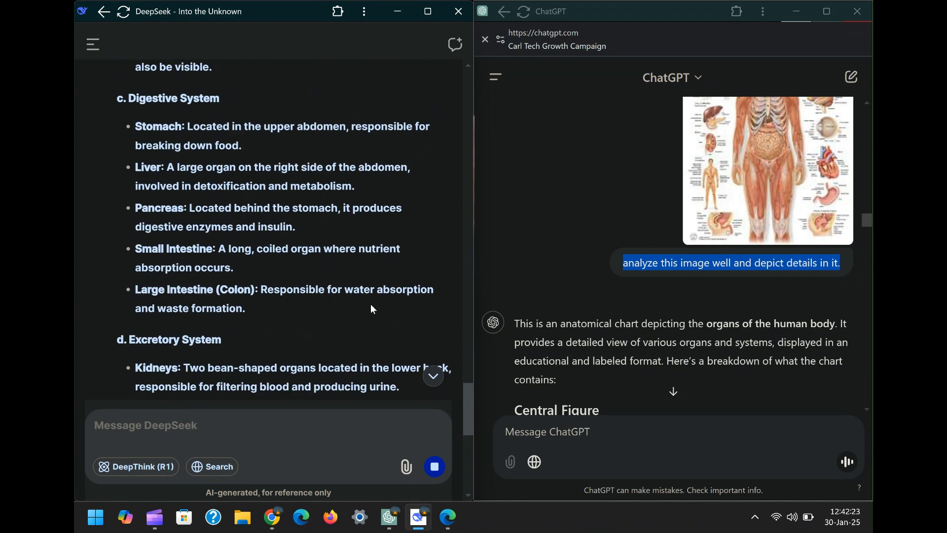
- Attach download.jpg from Downloads to a new message in the DeepSeek chat
click(406, 466)
double_click(226, 173)
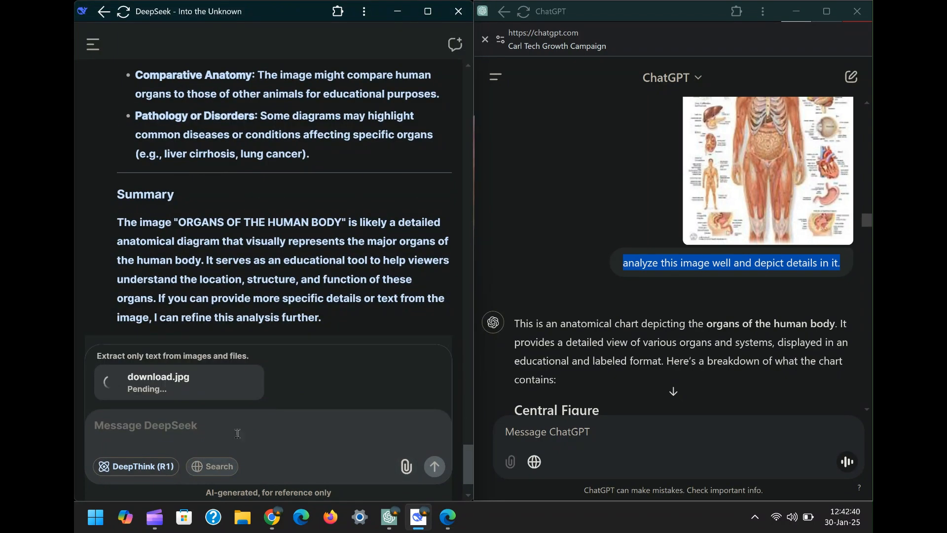